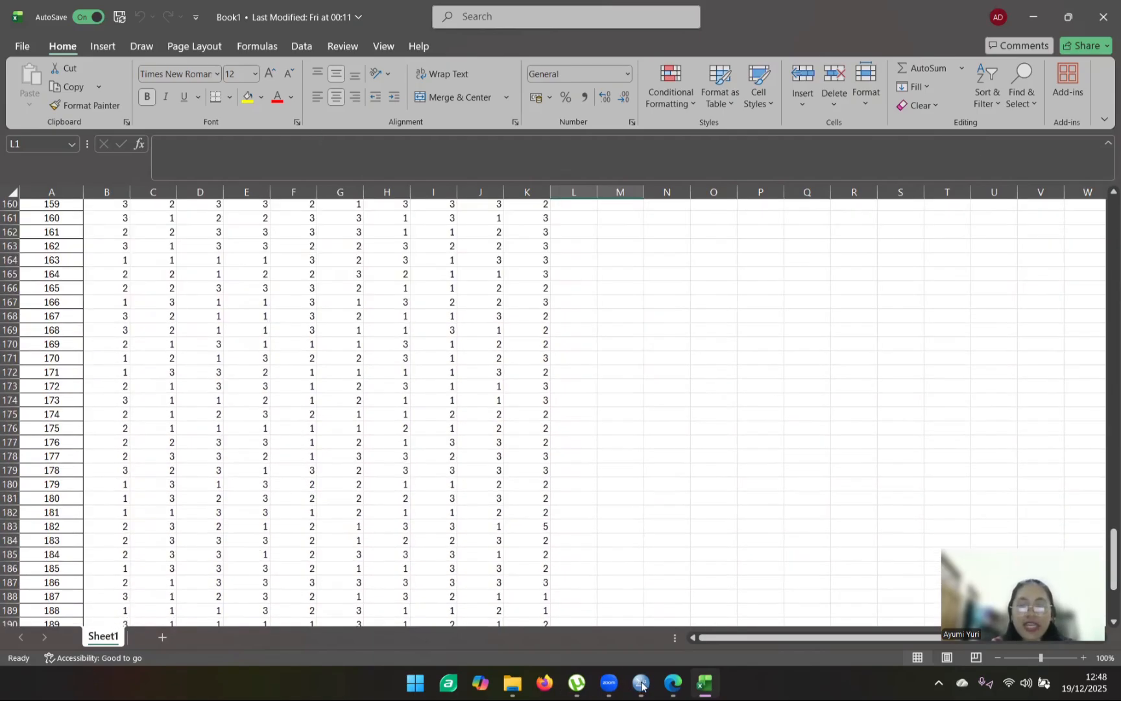
- Switch to the SPSS data file Analisis Faktor Data.sav, widen the variables' Label column to show the full statements, and return to the data
mouse_move(641, 682)
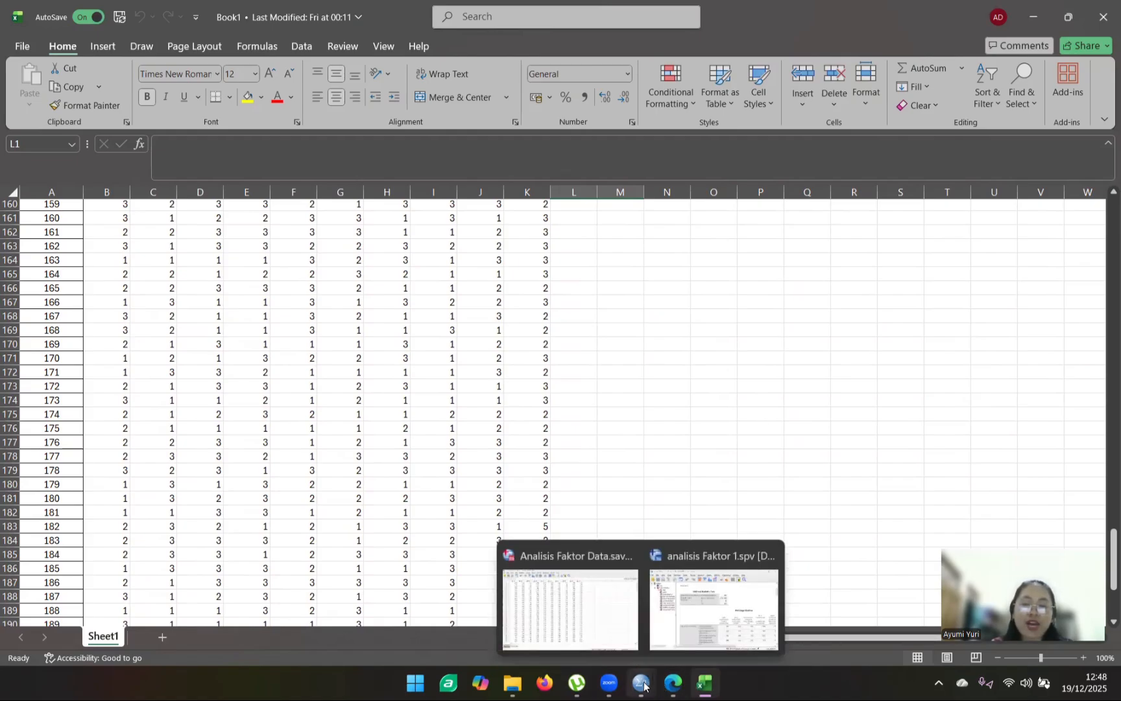
left_click(580, 628)
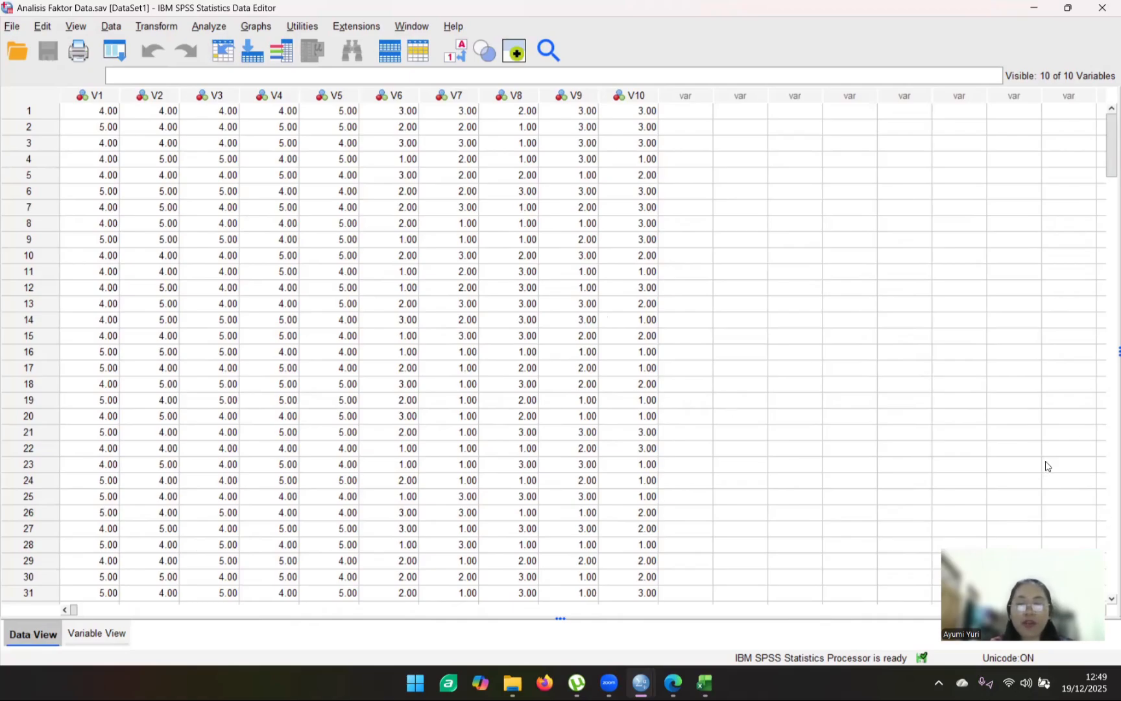
left_click(94, 632)
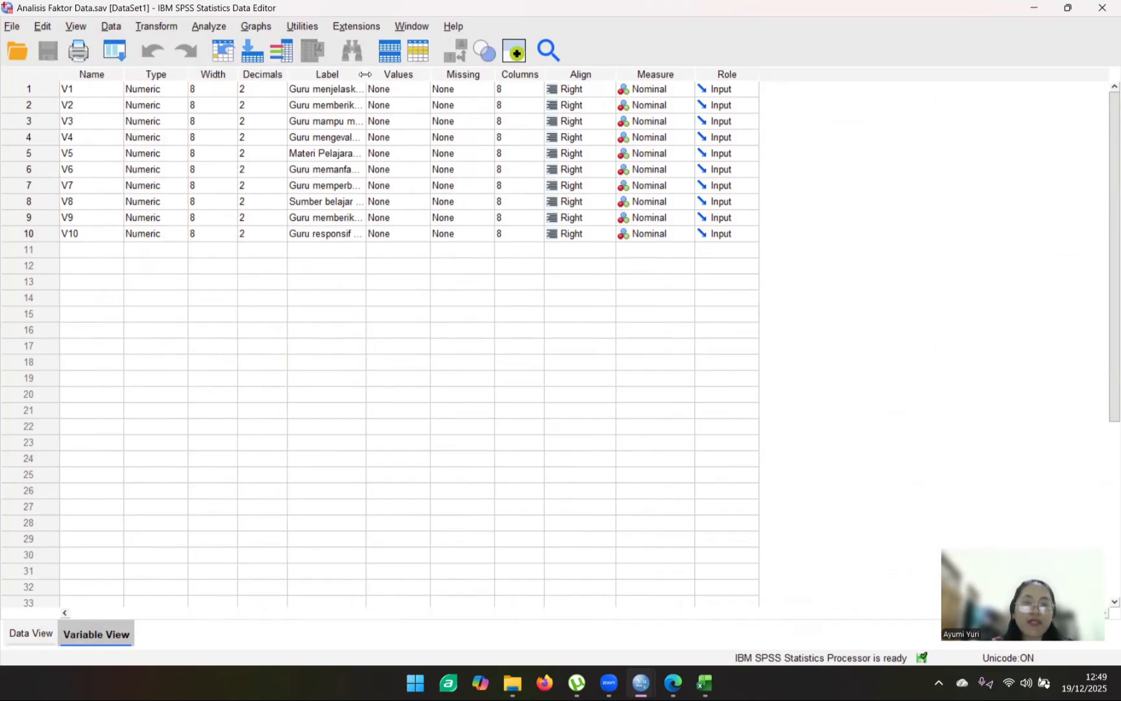
left_click_drag(372, 75, 603, 72)
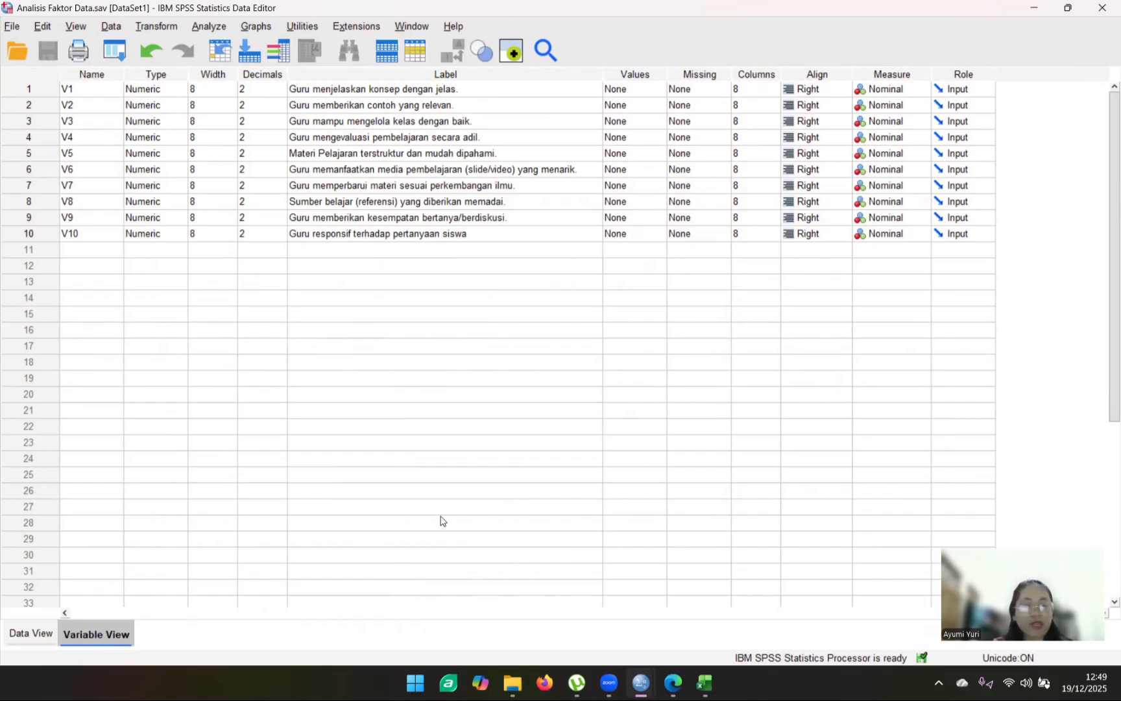
left_click(55, 643)
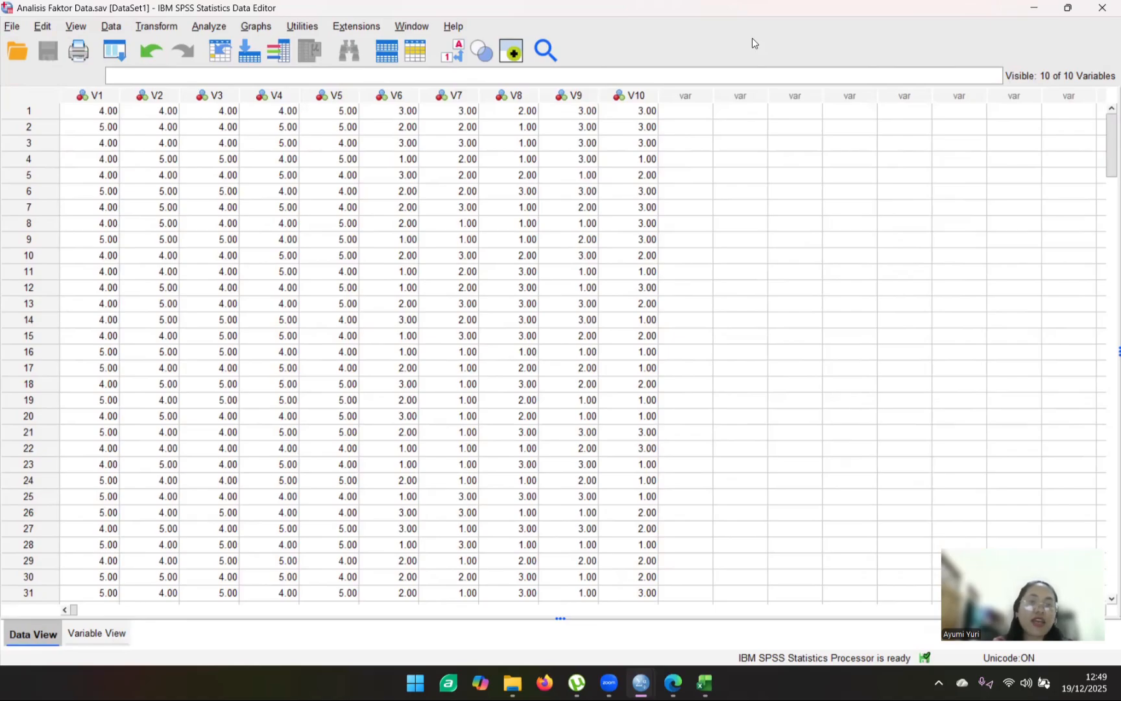
- Switch to the Excel workbook and select all respondents' answers for V1 to V10, cells B2:K201
left_click(705, 683)
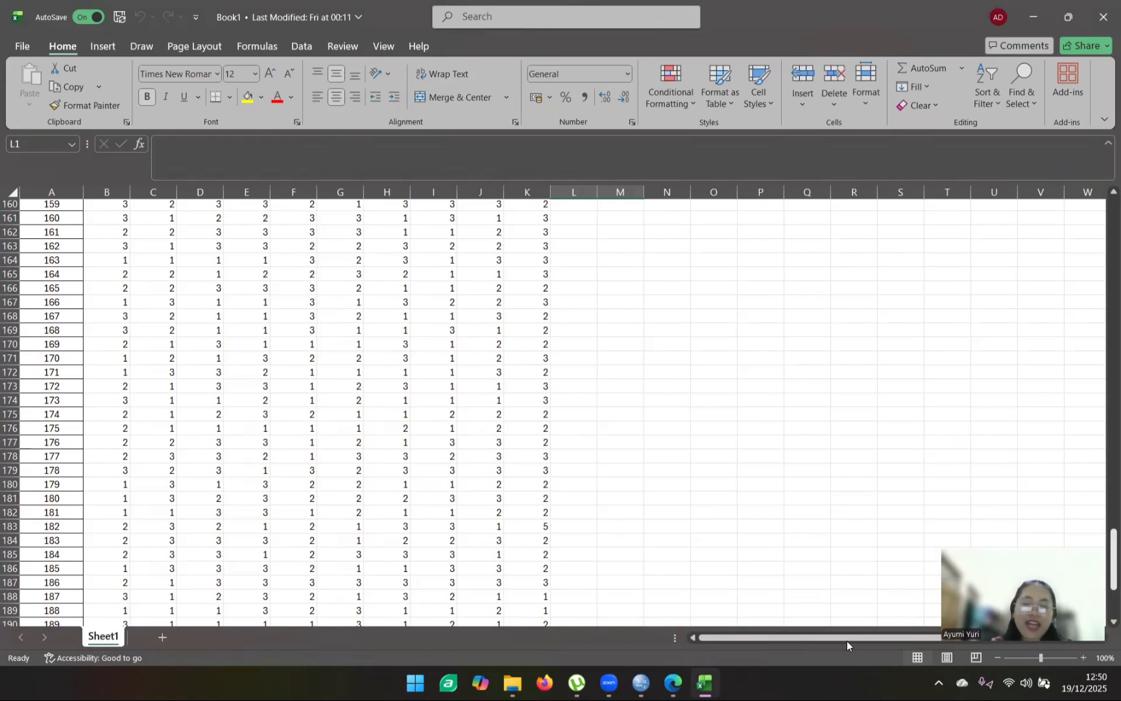
left_click(705, 682)
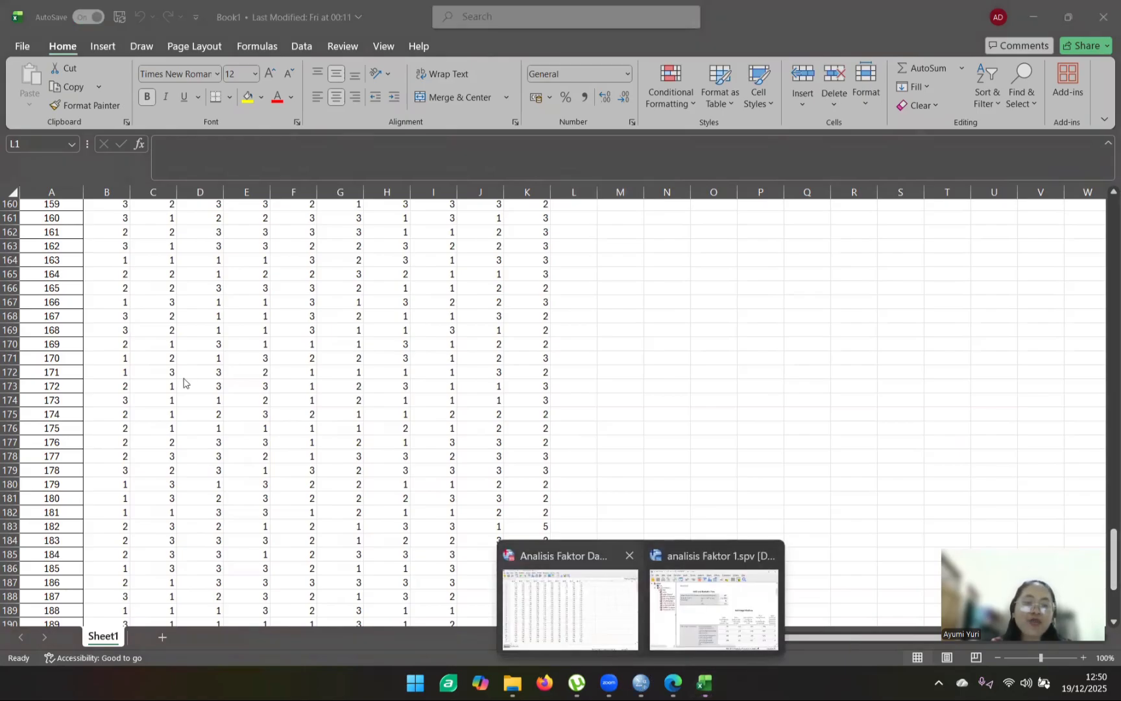
left_click(1105, 554)
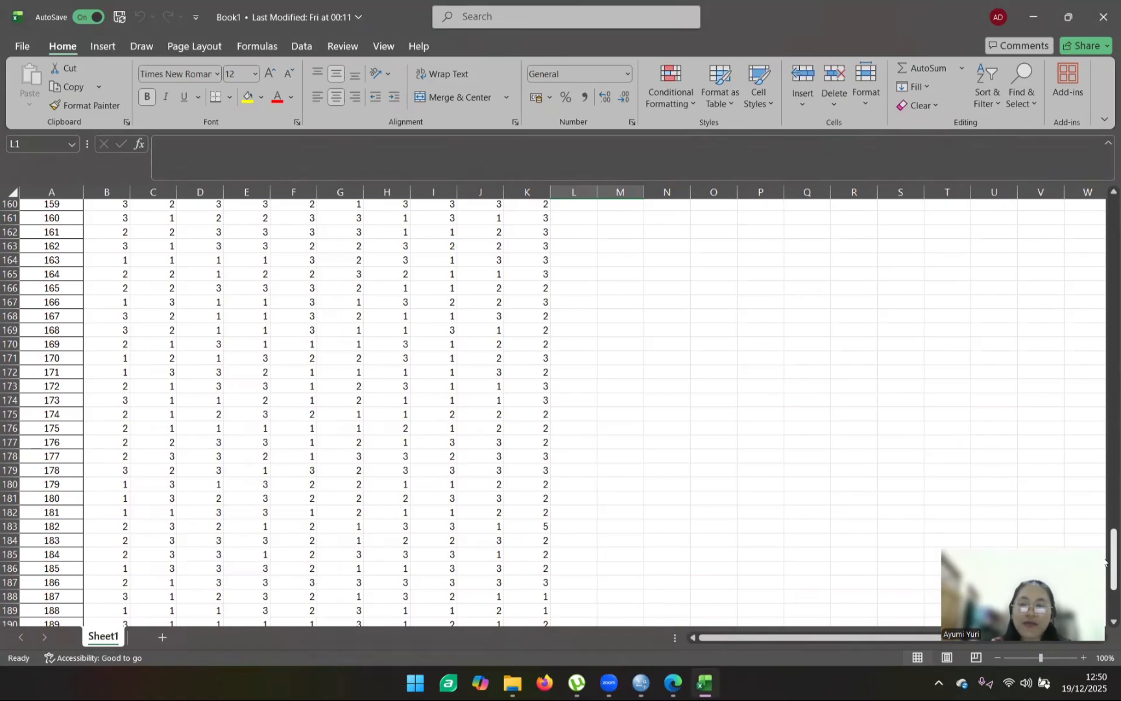
left_click_drag(1105, 561, 1105, 223)
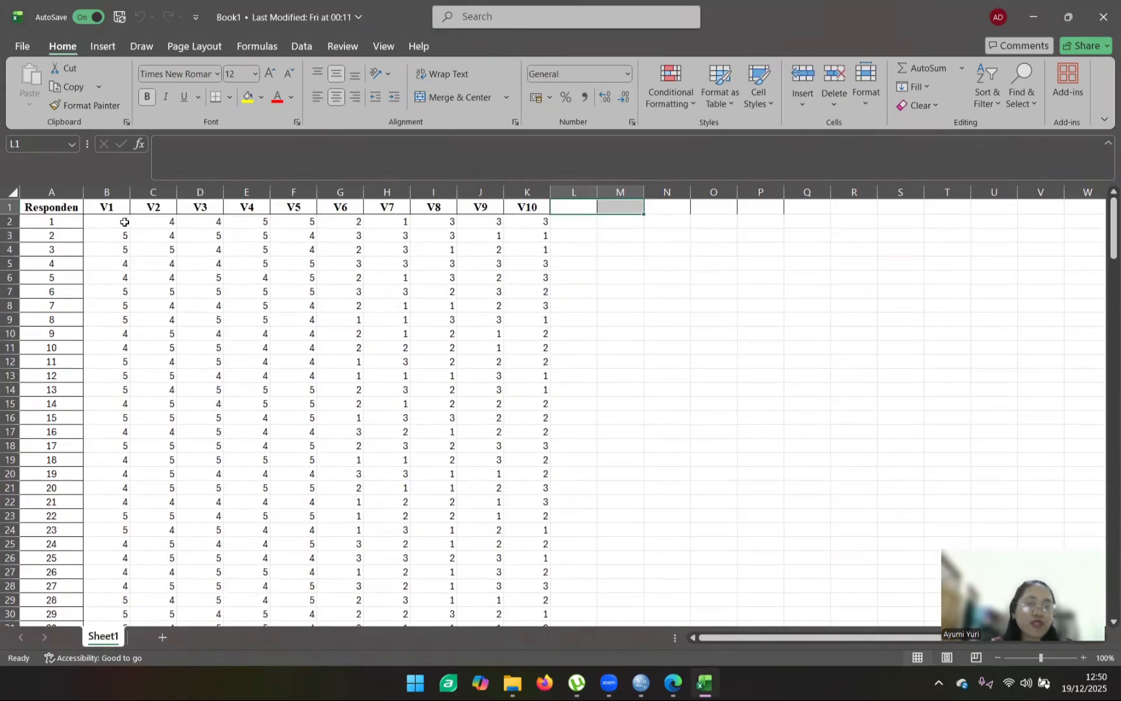
left_click_drag(114, 219, 539, 541)
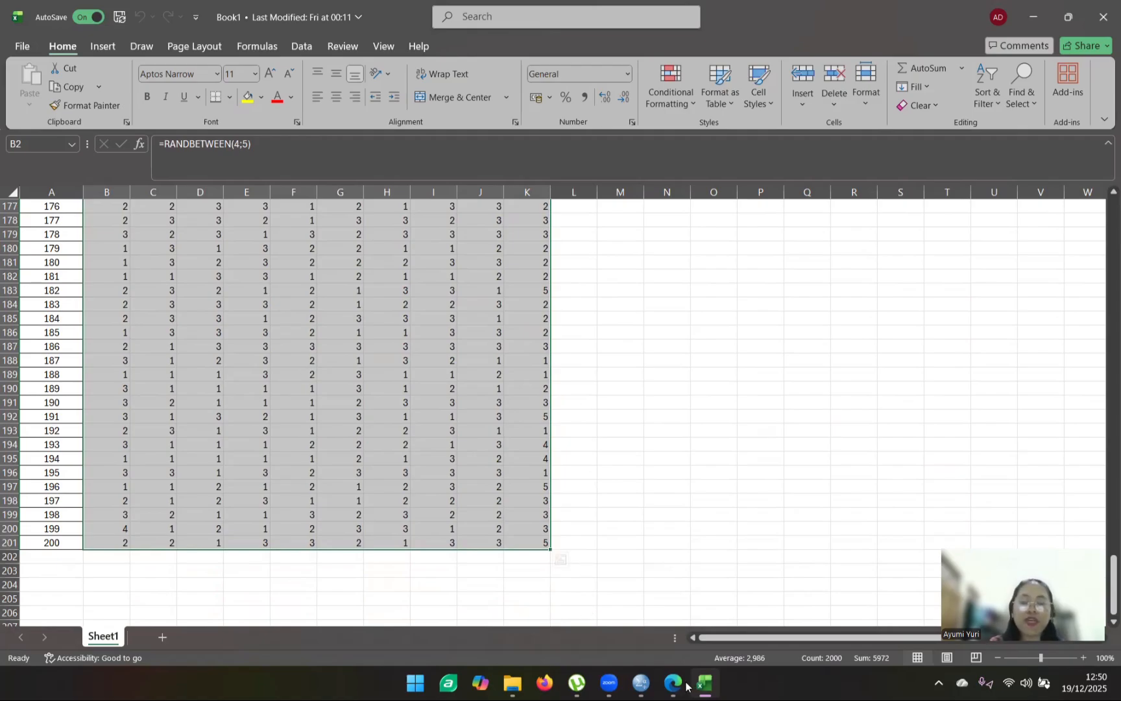
- Switch back to the SPSS data editor and check the data for V1 to V10 down to row 200
left_click(641, 683)
left_click(604, 615)
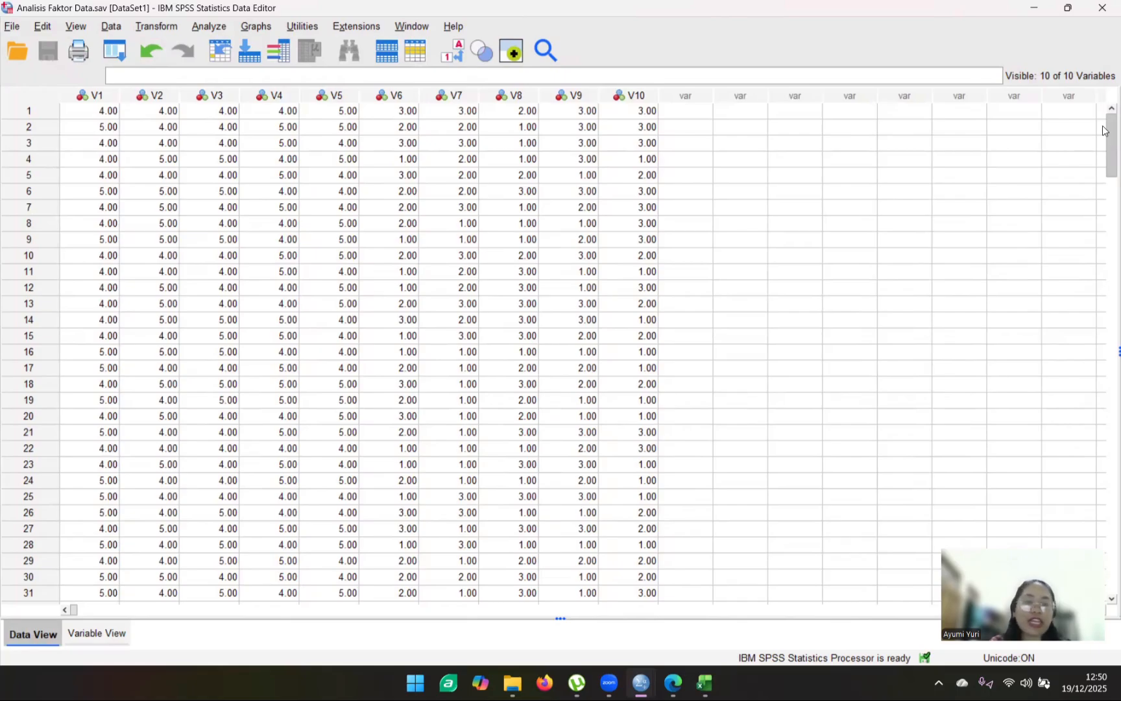
left_click_drag(1105, 130, 1106, 498)
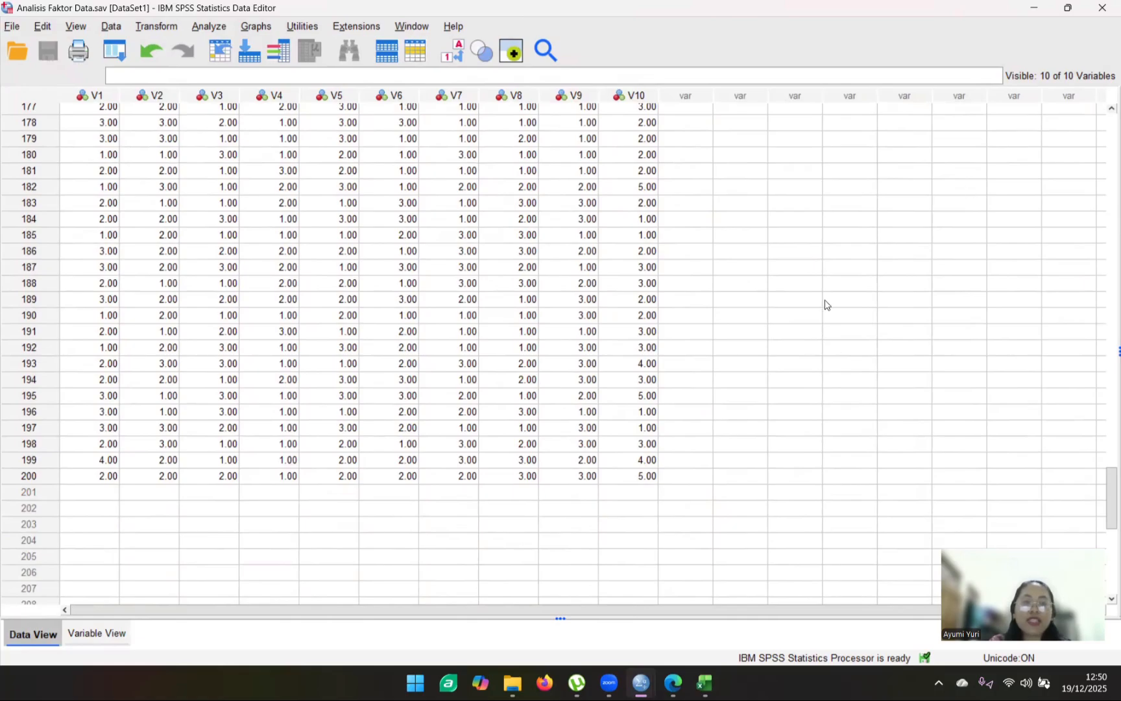
left_click_drag(1106, 510, 1105, 125)
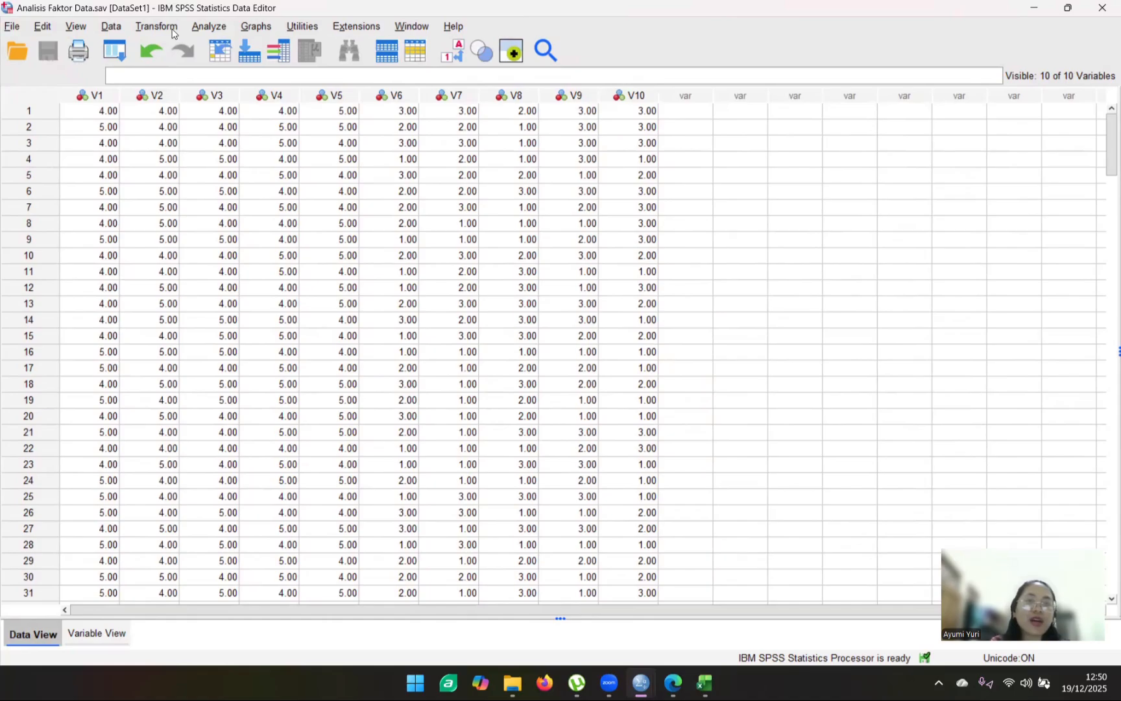
- Start a Factor Analysis and add all ten teacher-assessment items as its variables
left_click(206, 29)
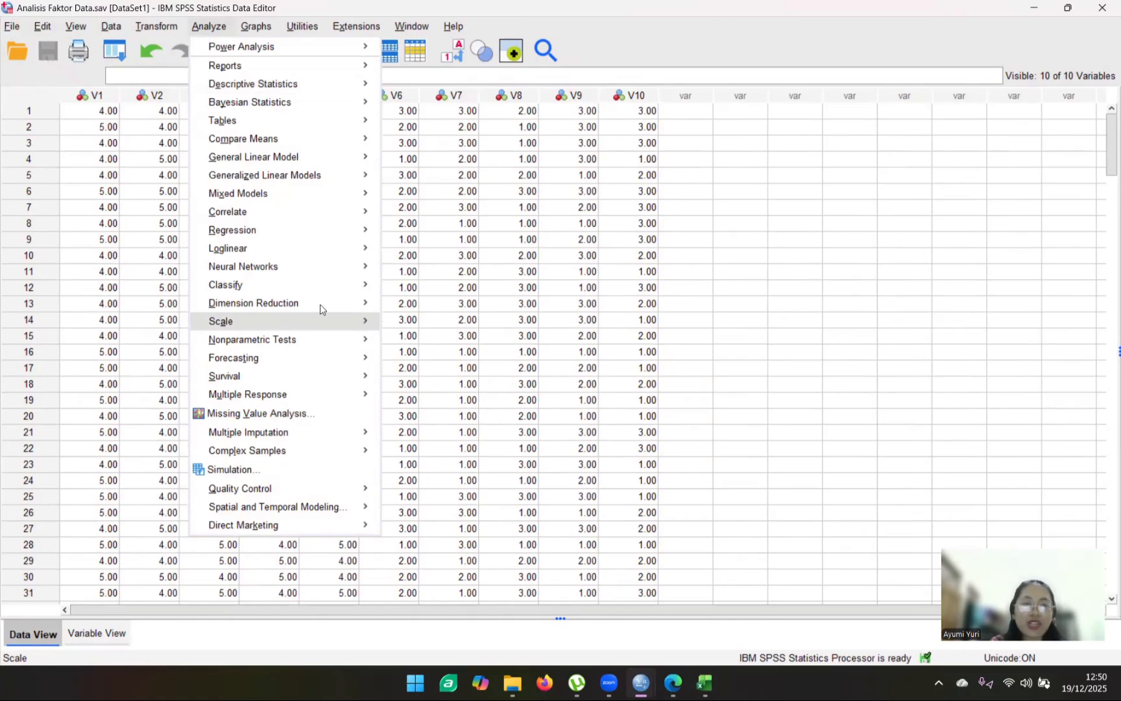
mouse_move(318, 305)
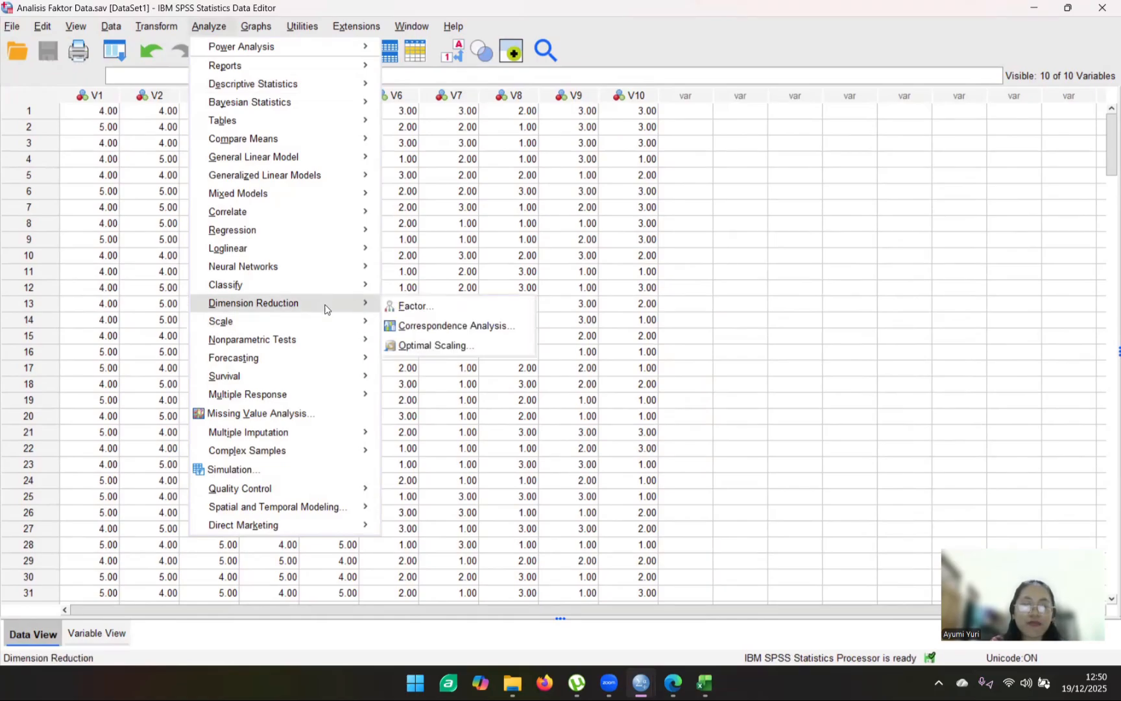
left_click(411, 308)
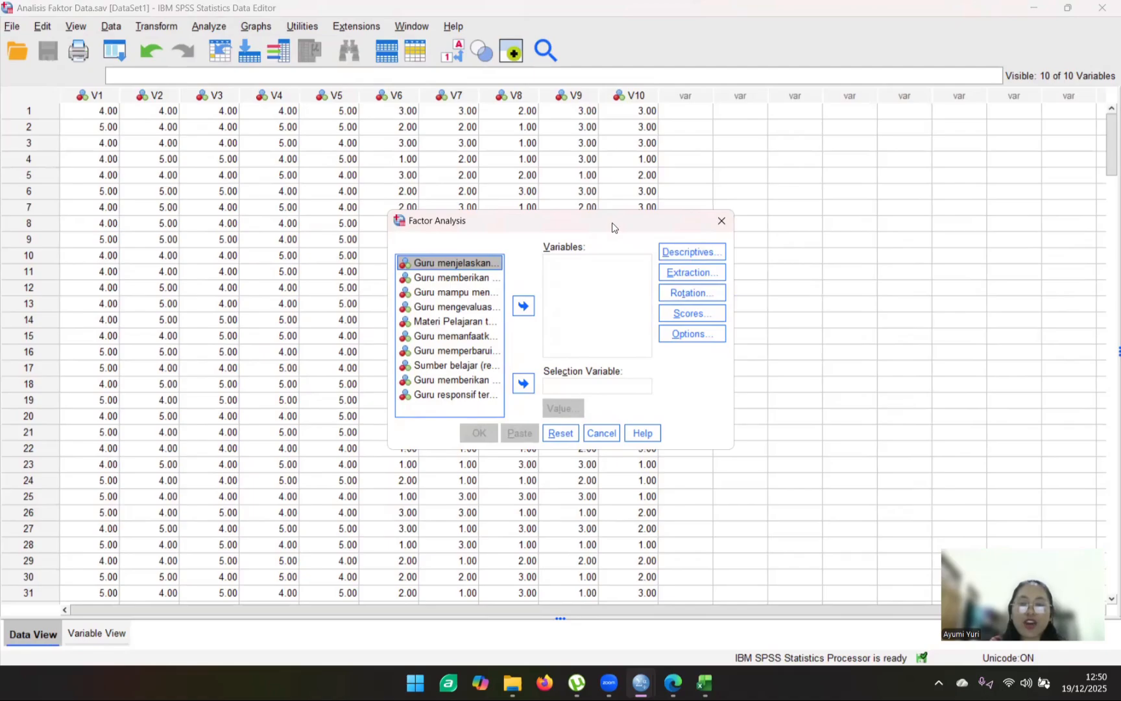
left_click_drag(612, 226, 637, 215)
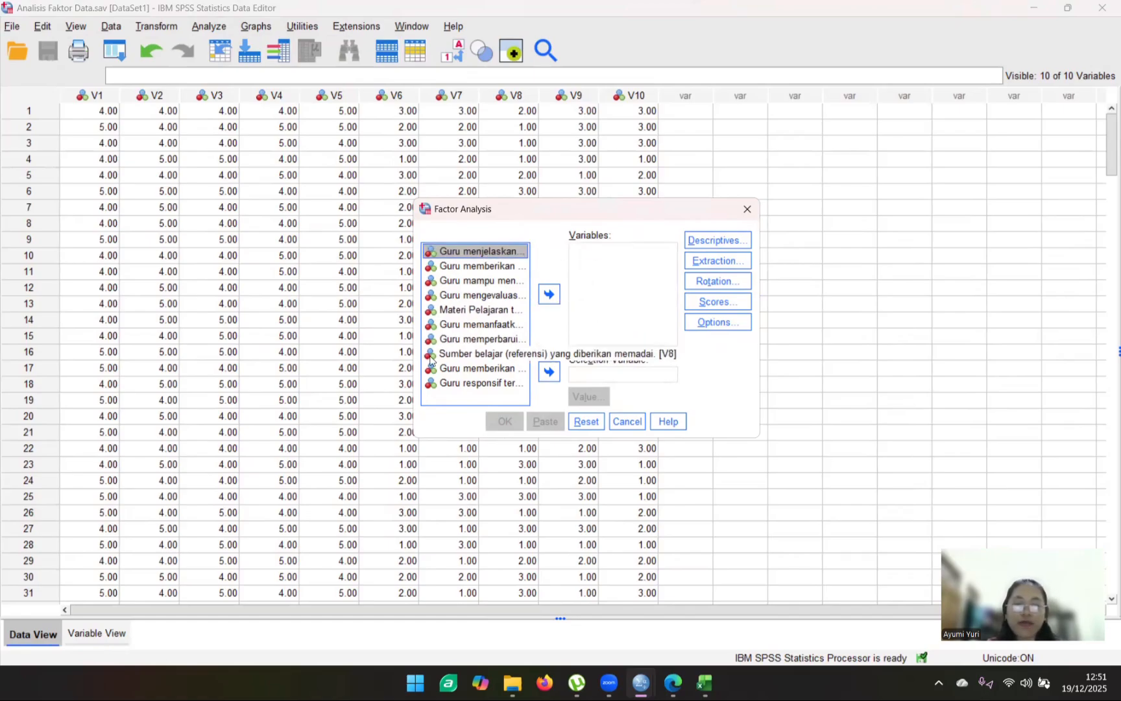
left_click(446, 384, "shift")
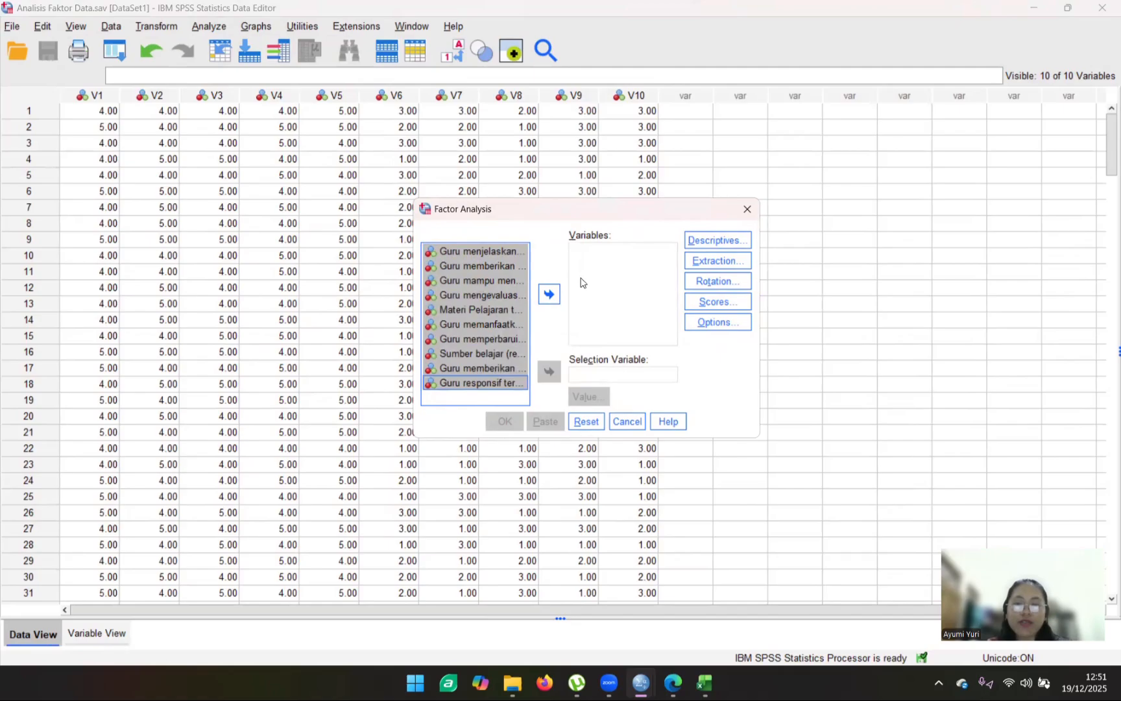
left_click(548, 294)
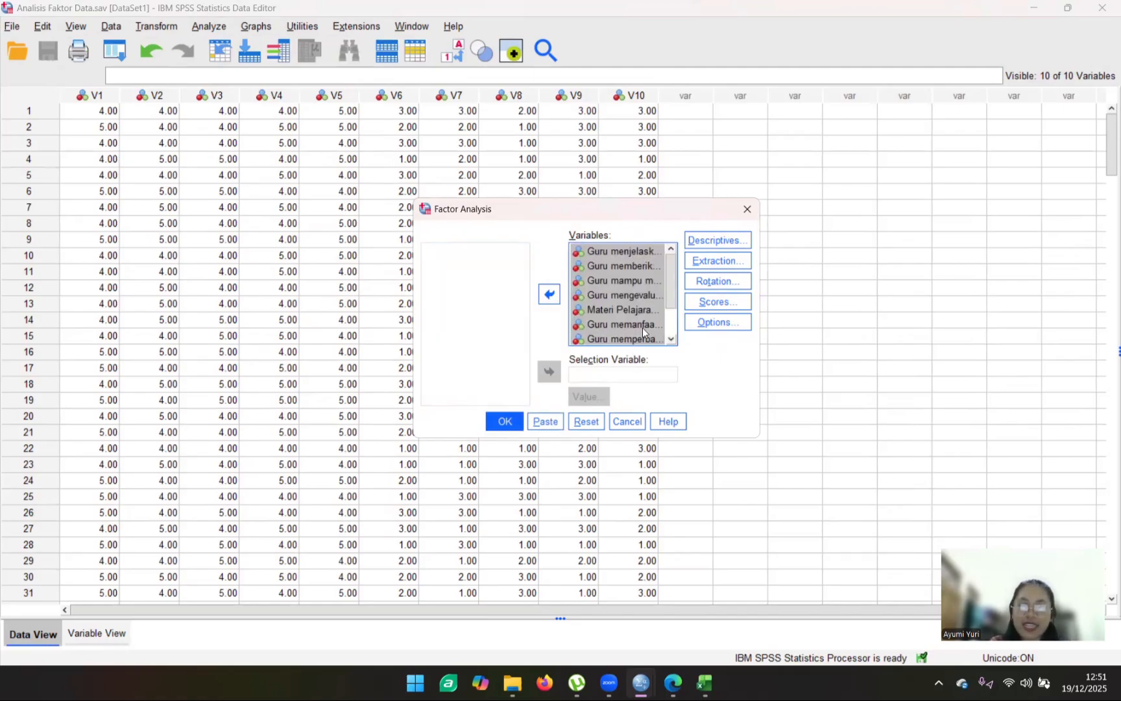
left_click(670, 332)
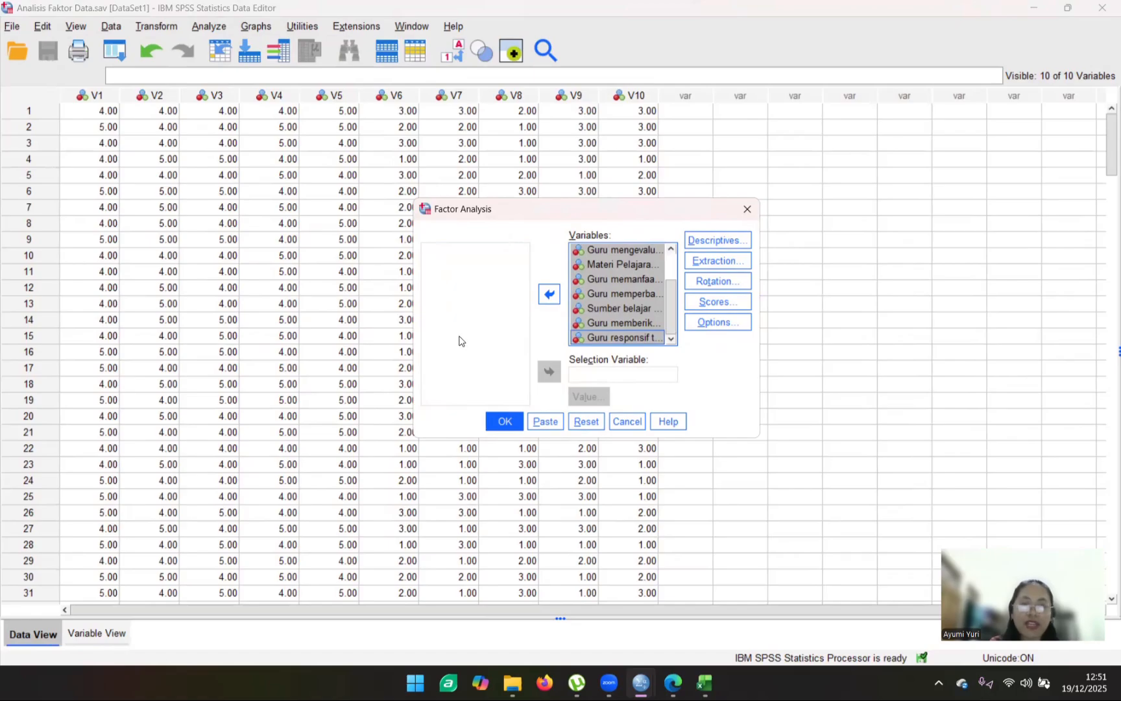
scroll(672, 303, "up", 1)
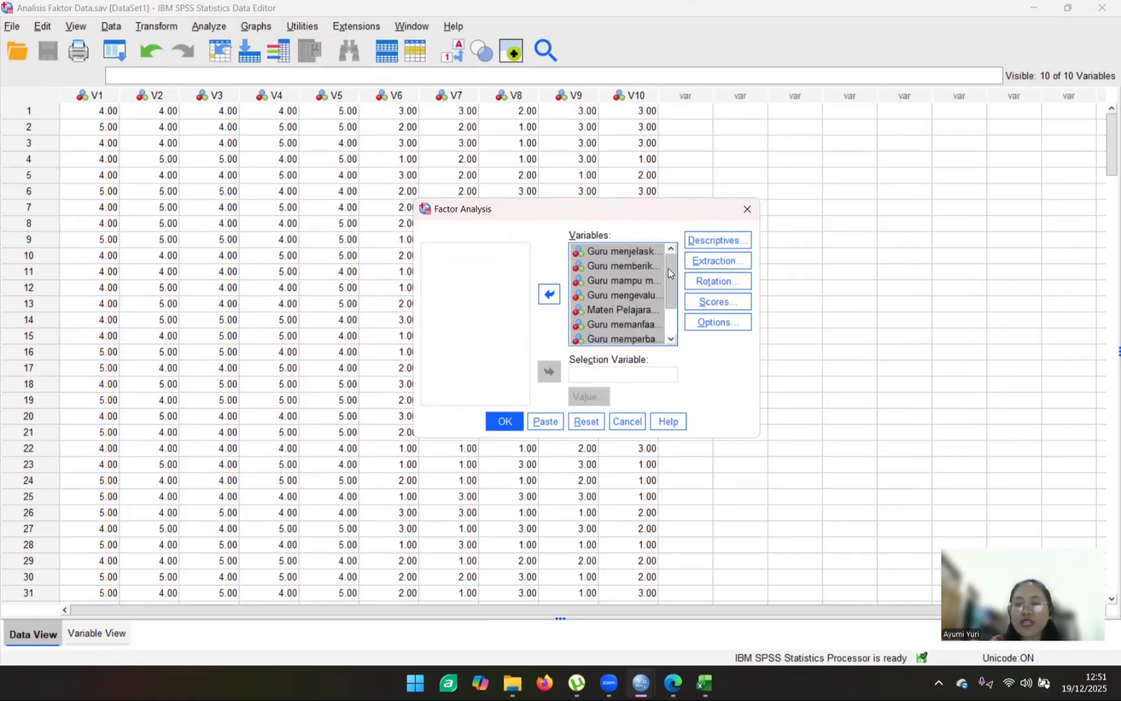
- Include the anti-image matrices and the KMO and Bartlett's test of sphericity in the factor analysis descriptives
left_click(718, 240)
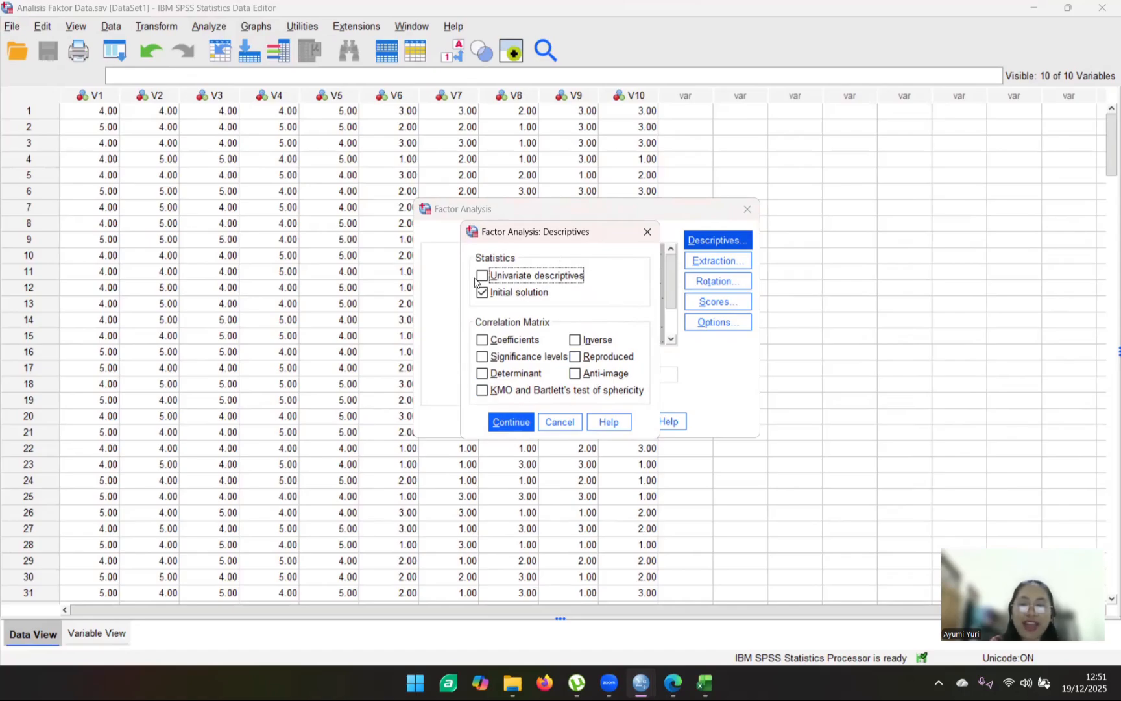
left_click(575, 375)
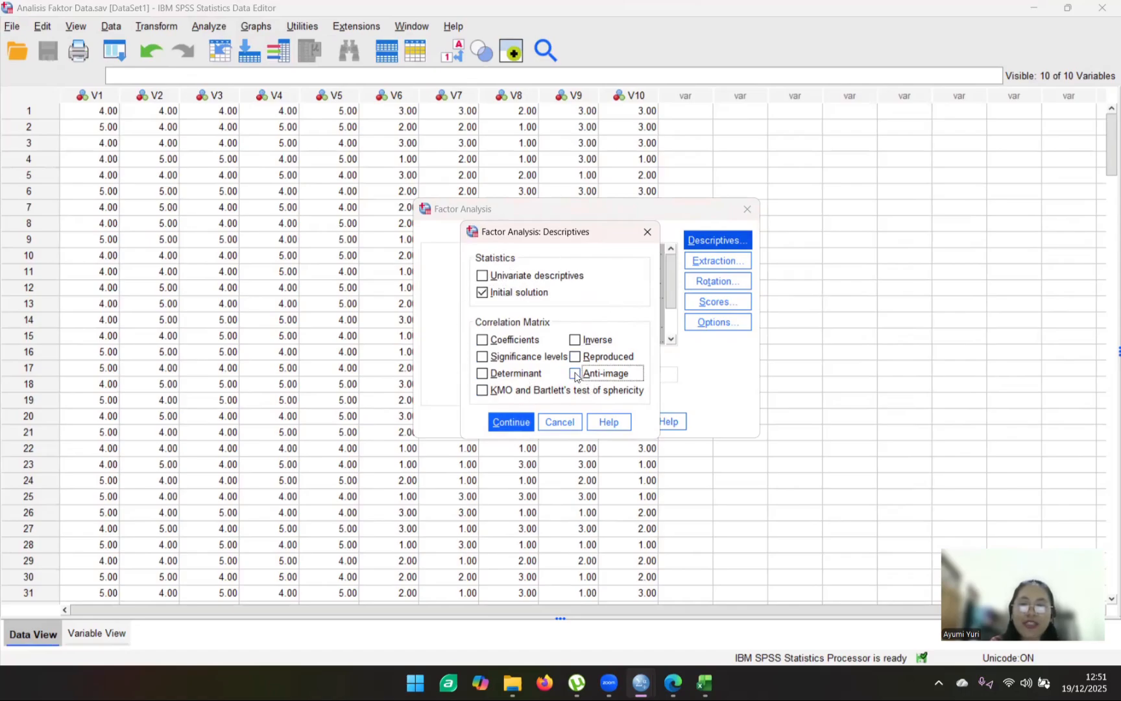
left_click(481, 391)
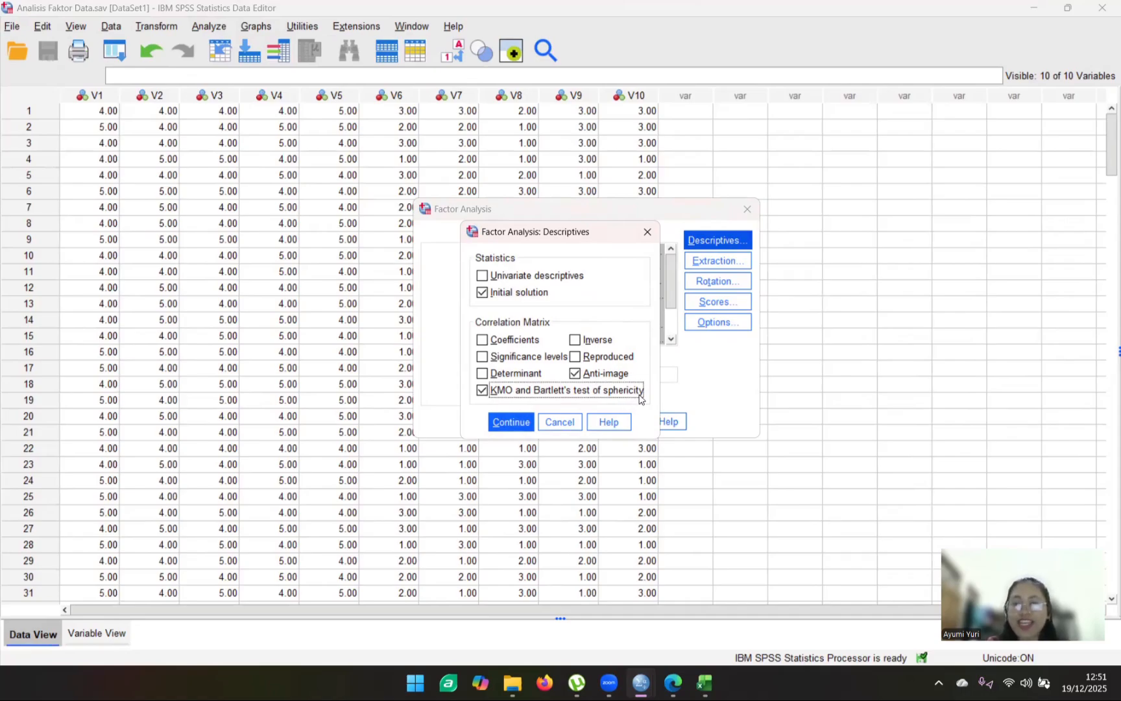
left_click(510, 422)
- Accept Principal components extraction on the correlation matrix, based on eigenvalues greater than 1
left_click(711, 262)
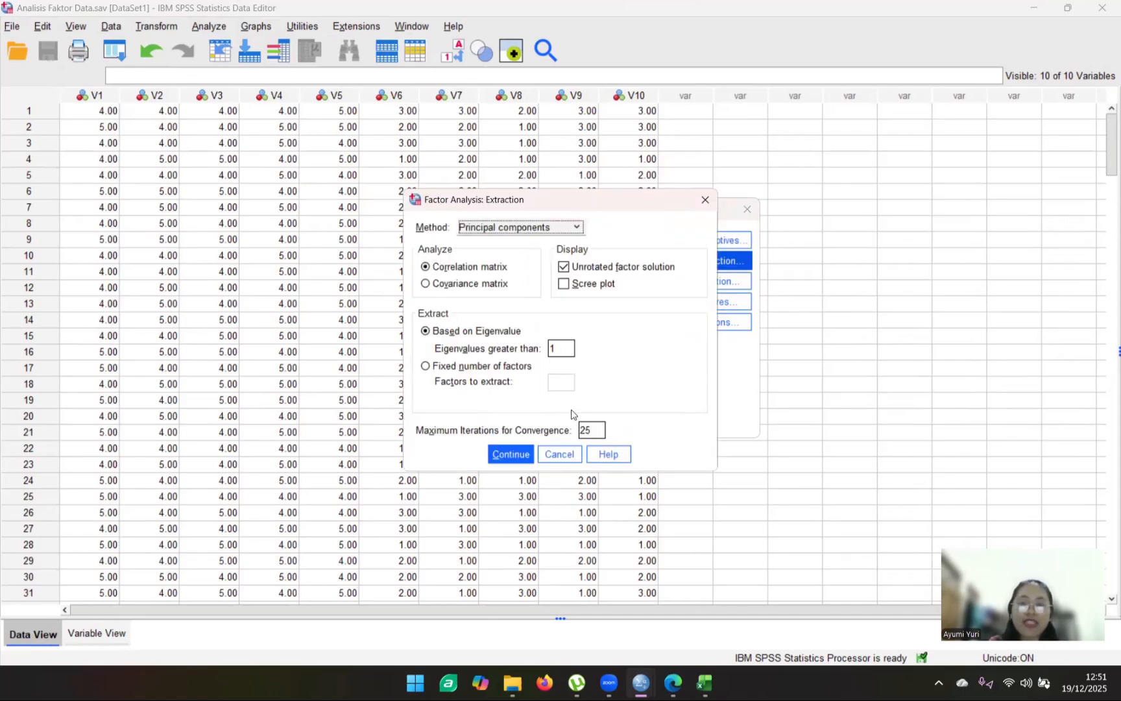
left_click(574, 228)
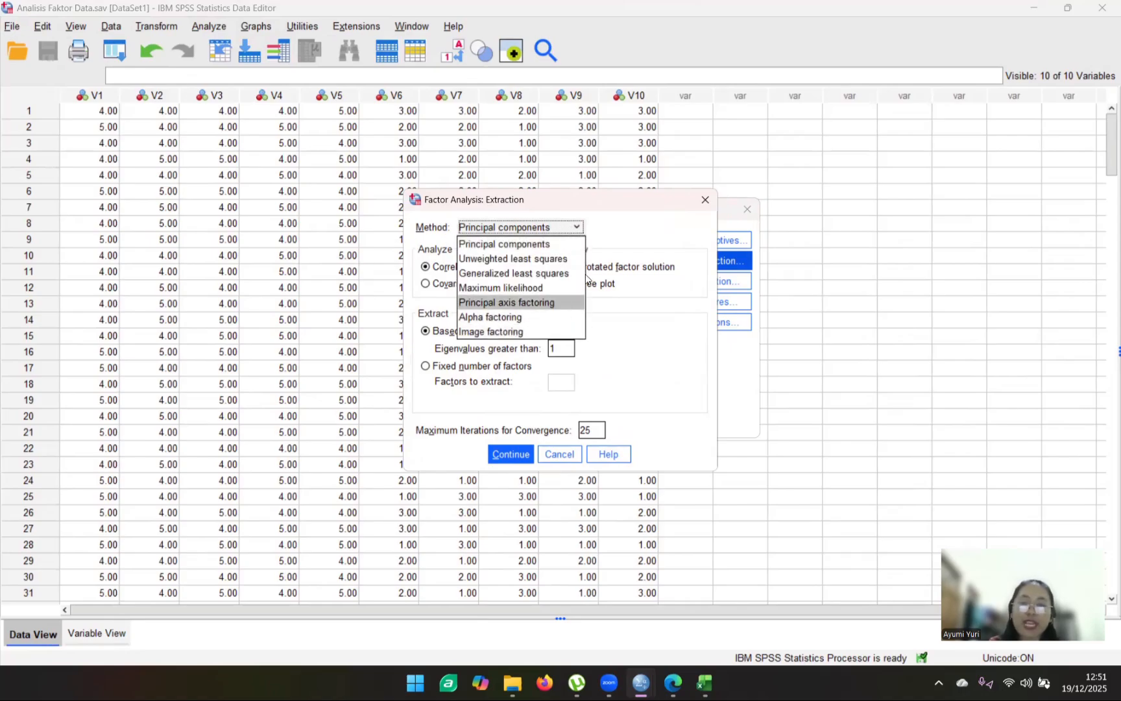
left_click(562, 229)
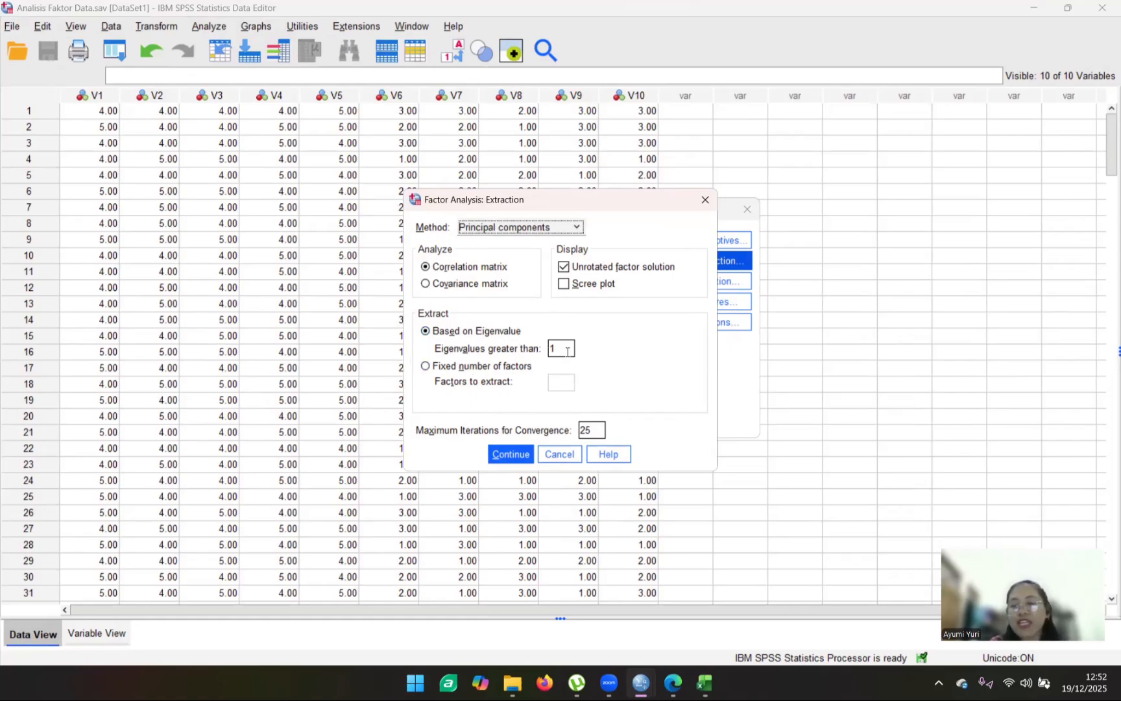
left_click(513, 457)
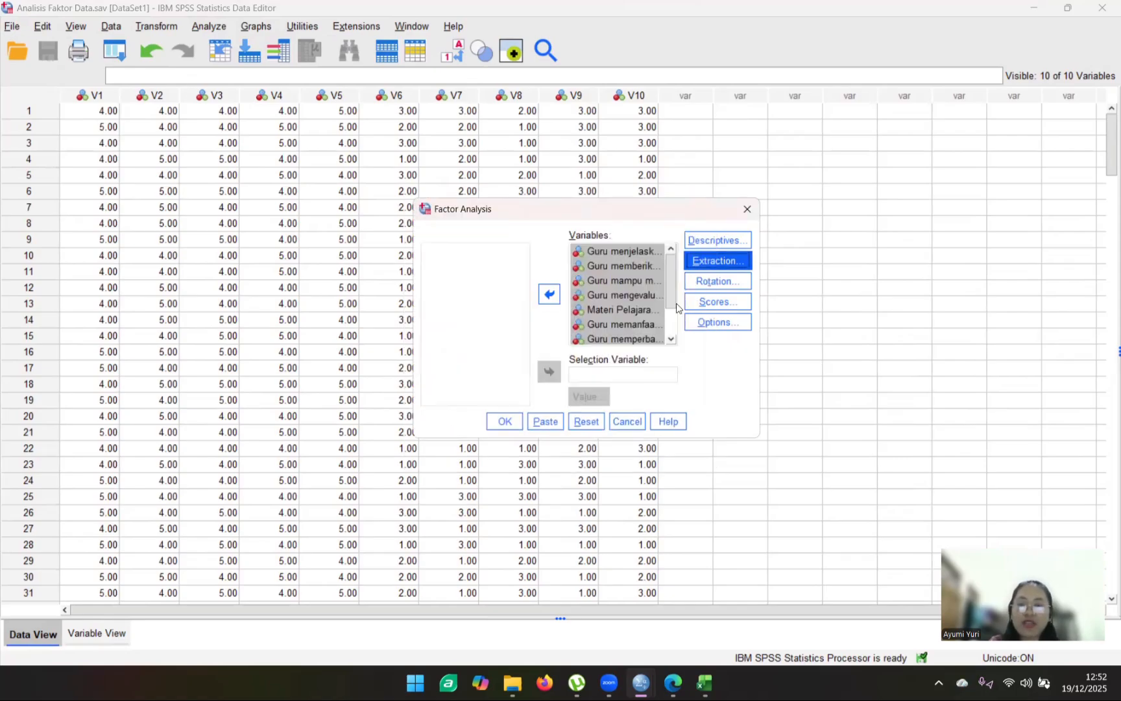
- Set the factor rotation method to Varimax with the rotated solution displayed
left_click(706, 283)
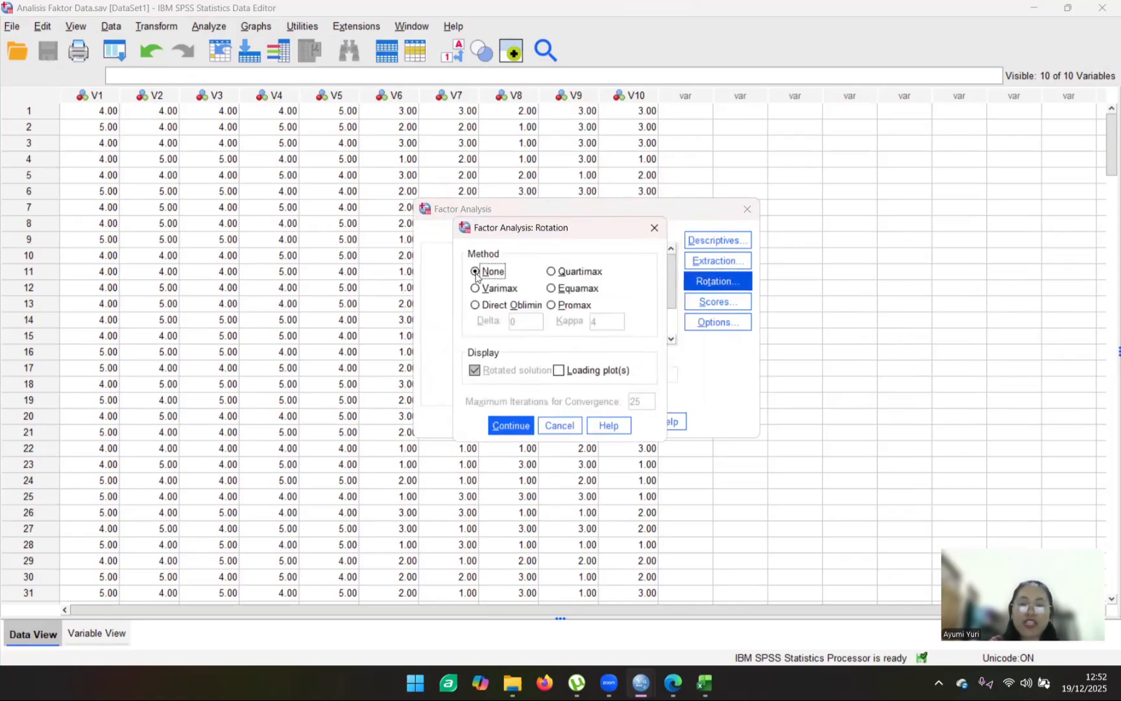
left_click(474, 290)
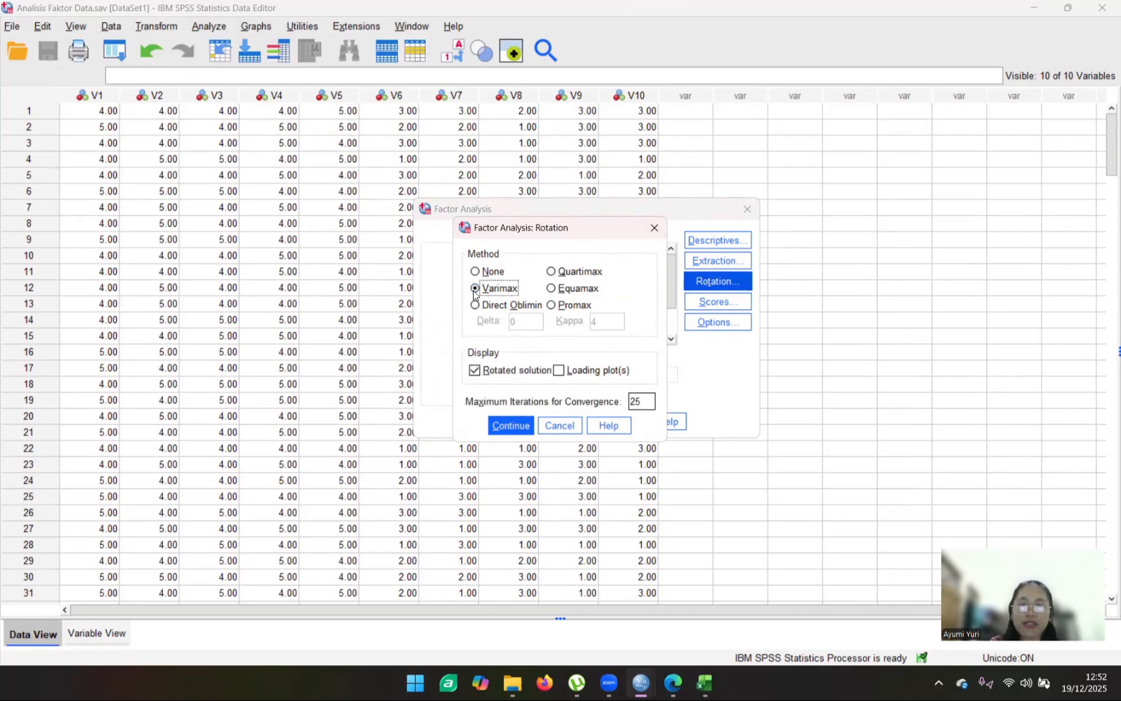
left_click(516, 428)
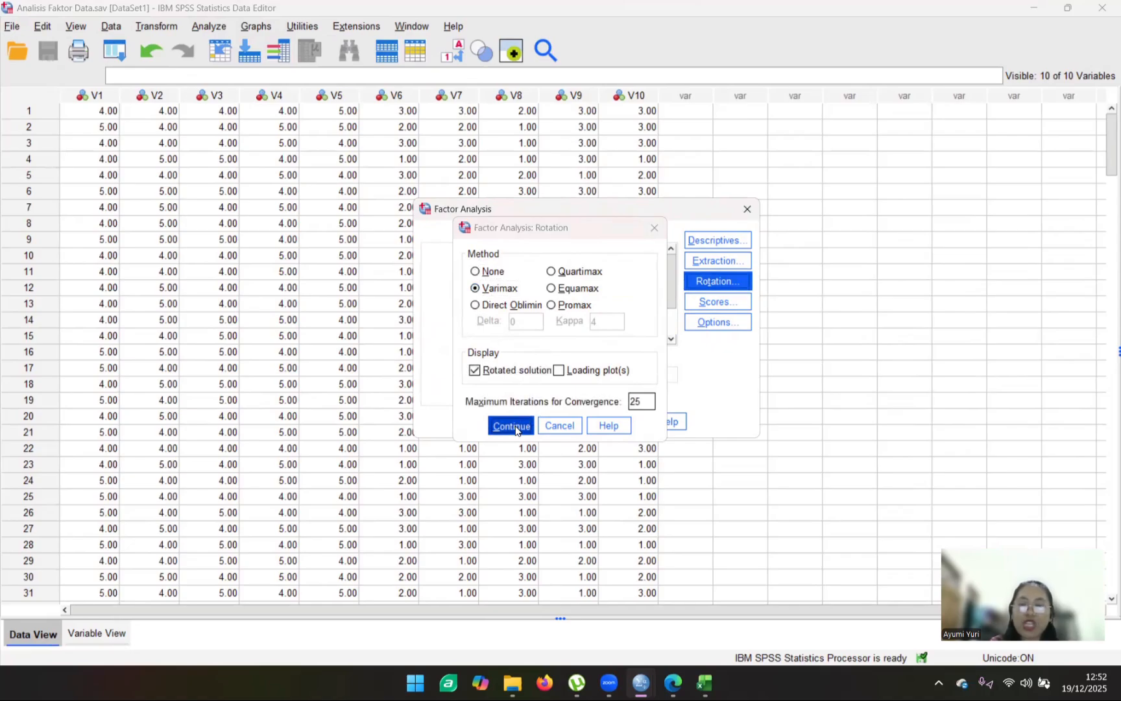
- Suppress small coefficients with an absolute value below .40 and run the factor analysis
left_click(716, 324)
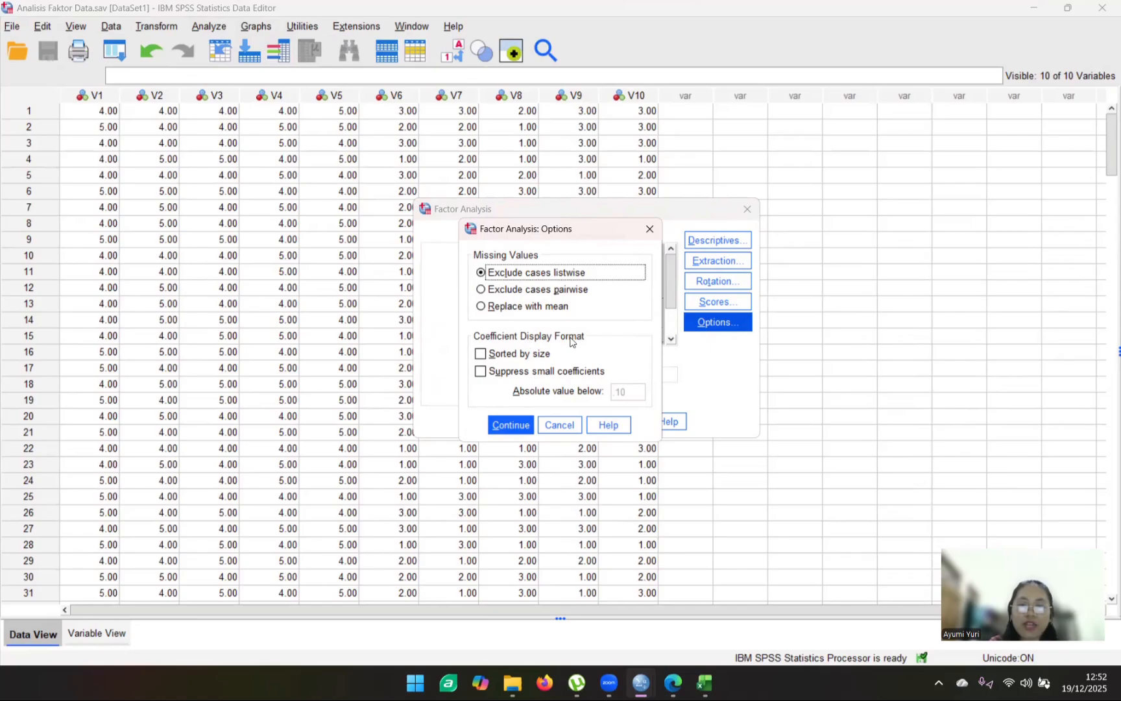
left_click(480, 372)
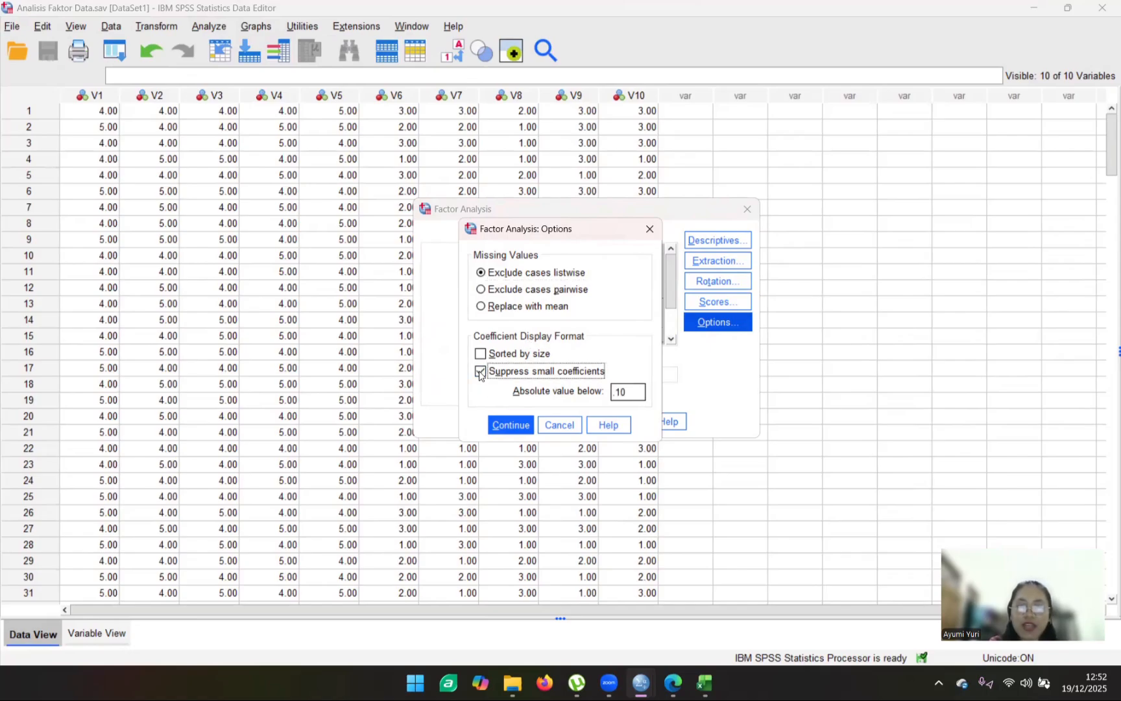
left_click(628, 393)
left_click(636, 393)
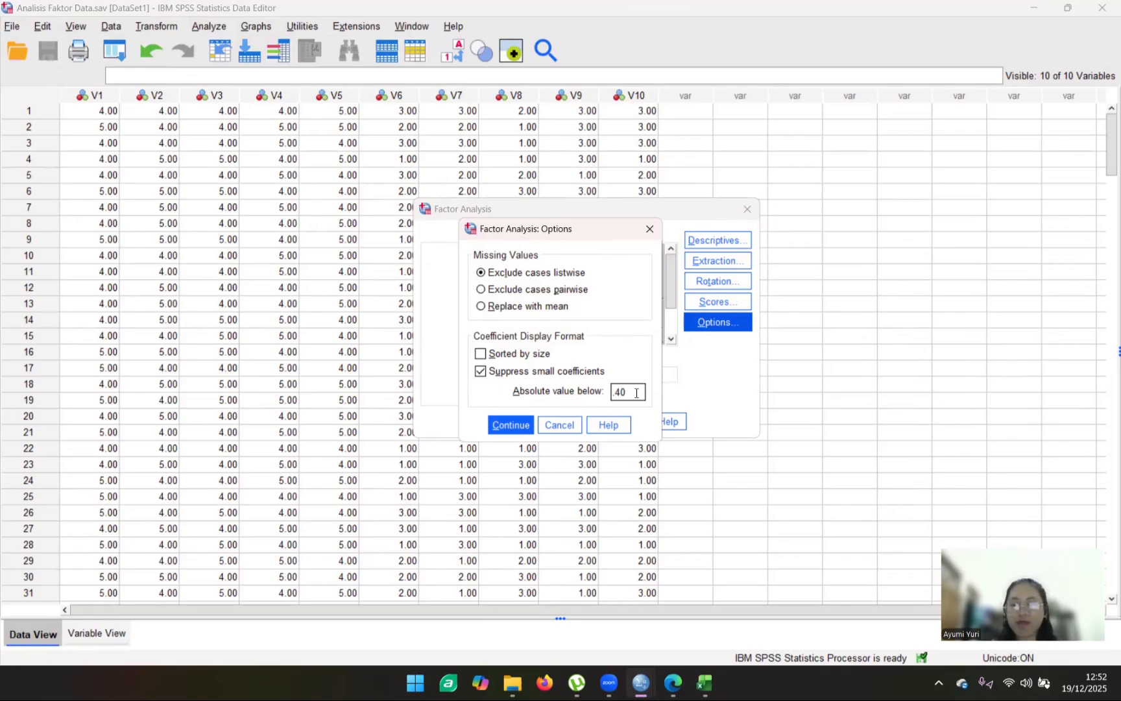
left_click(512, 426)
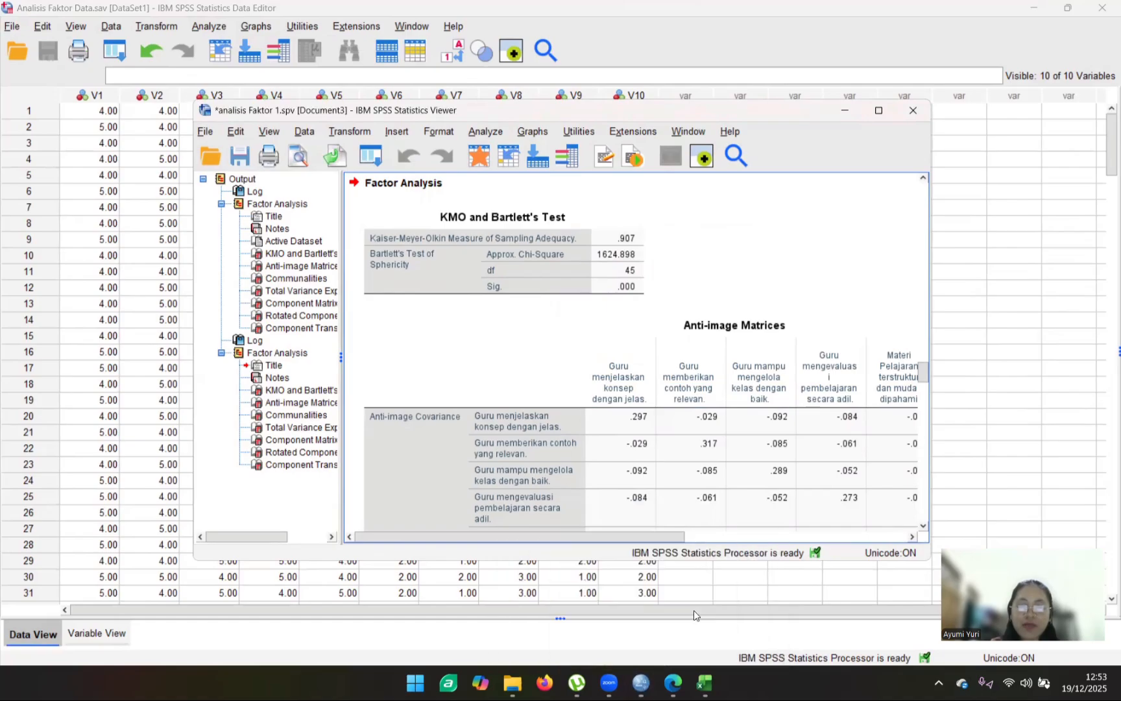
- Review the first factor analysis output, from the KMO and Bartlett's Test table through the anti-image matrices to the communalities
left_click(281, 263)
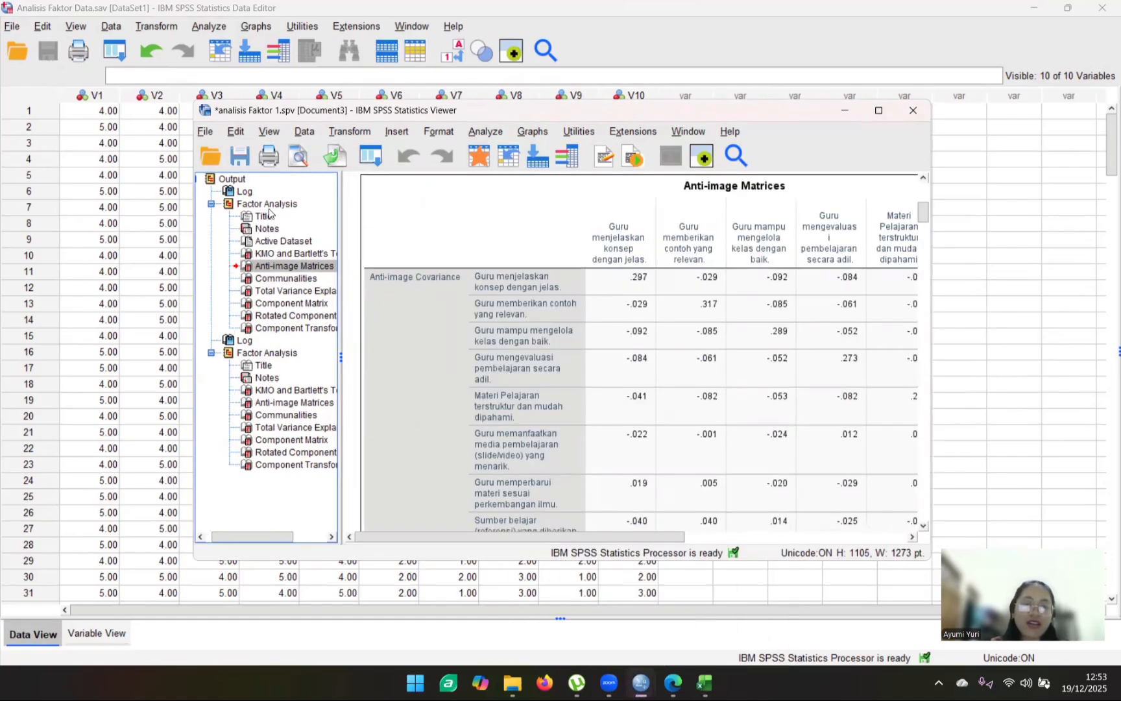
left_click(265, 216)
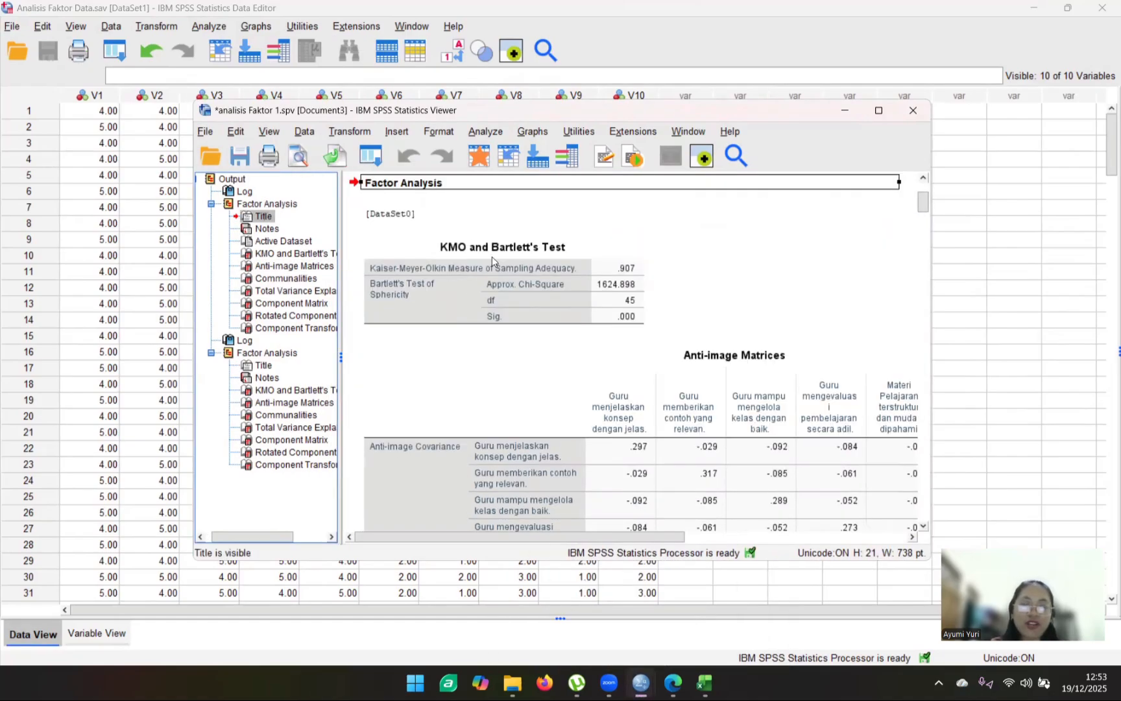
left_click(488, 257)
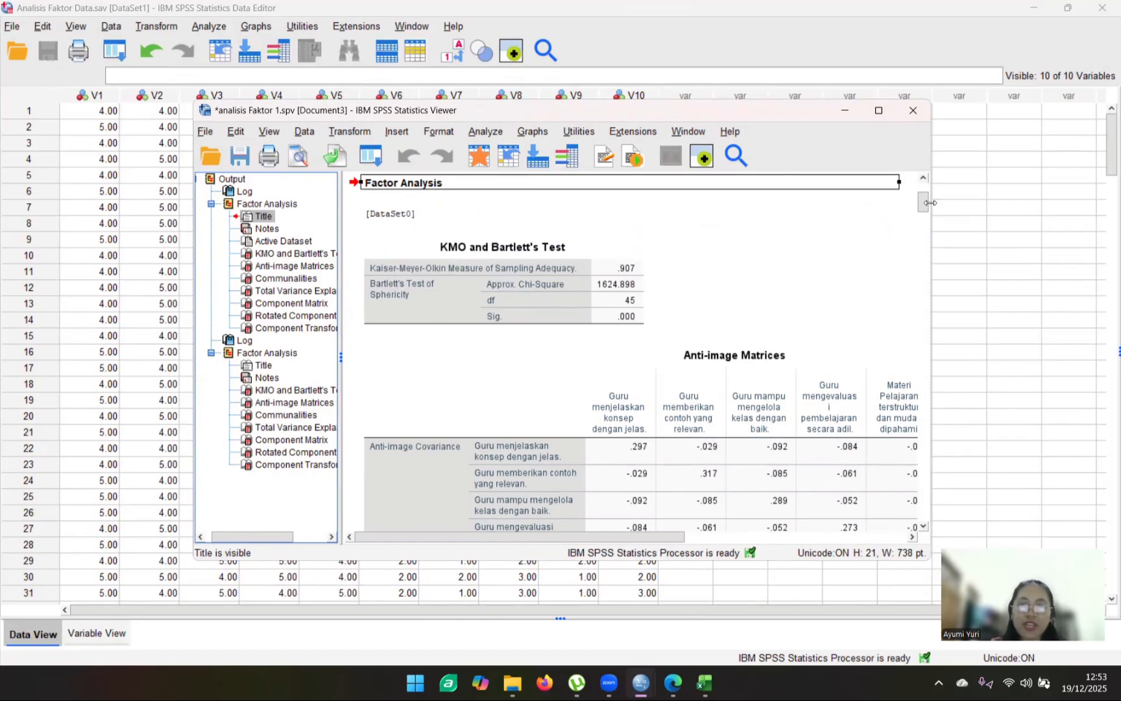
left_click_drag(926, 206, 929, 262)
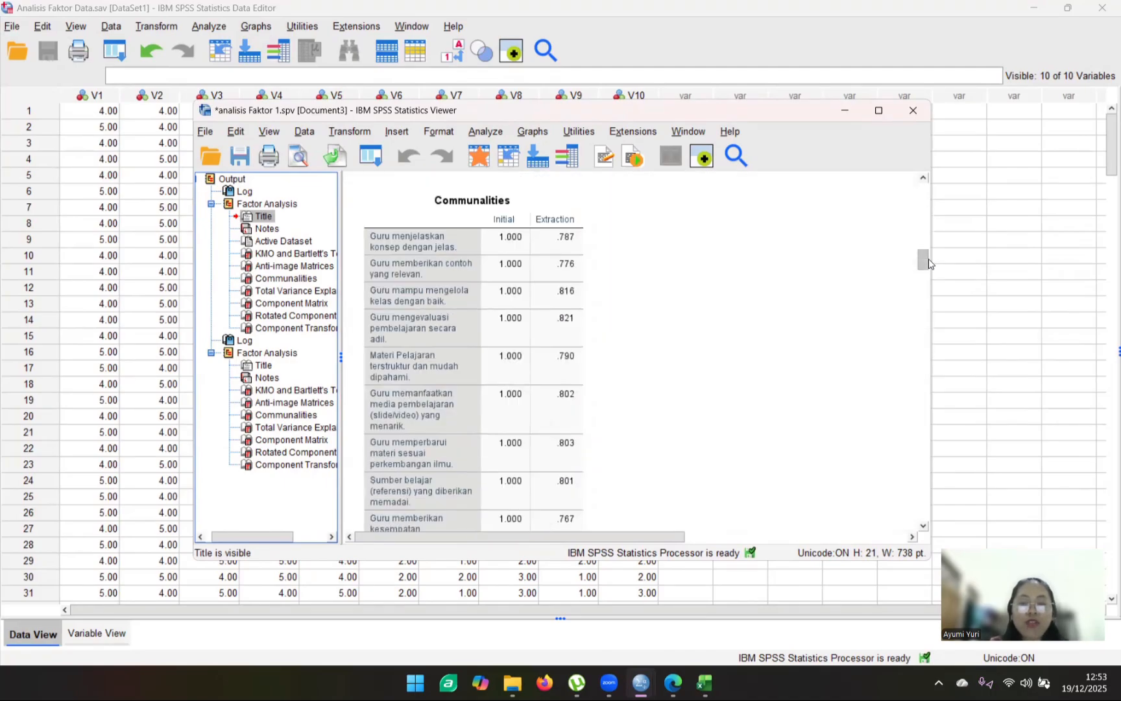
left_click_drag(929, 263, 937, 206)
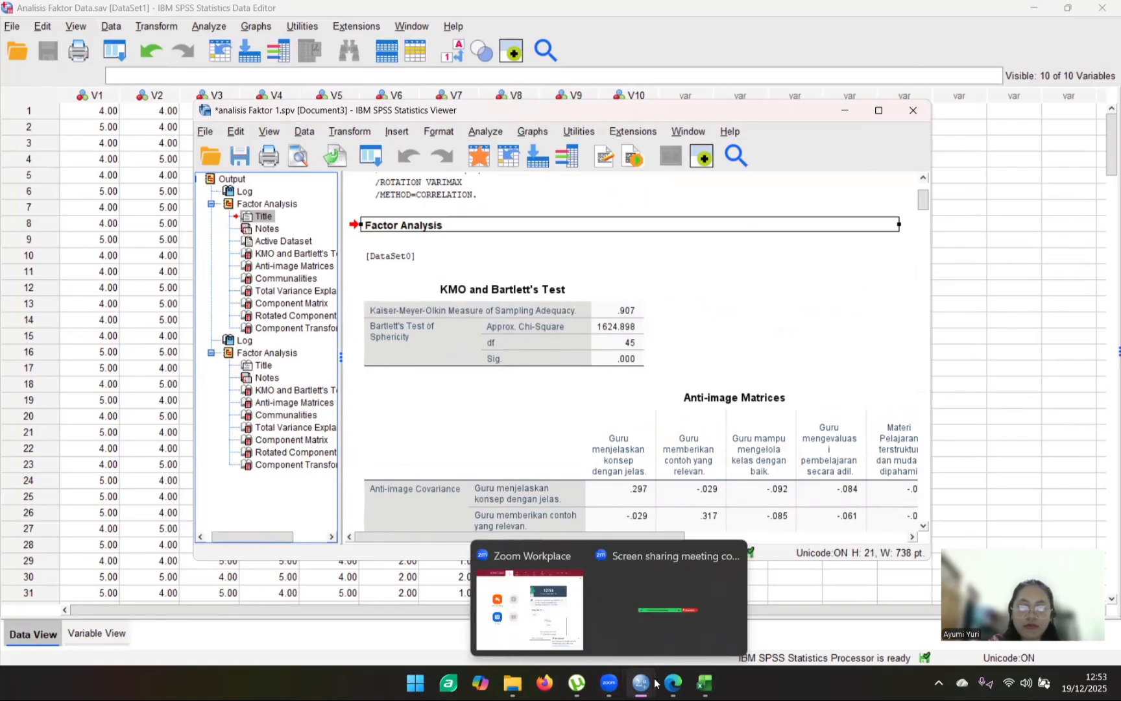
- Switch to the Canva presentation in the browser, present it full screen and advance to the KMO and Bartlett's Test slide
mouse_move(676, 686)
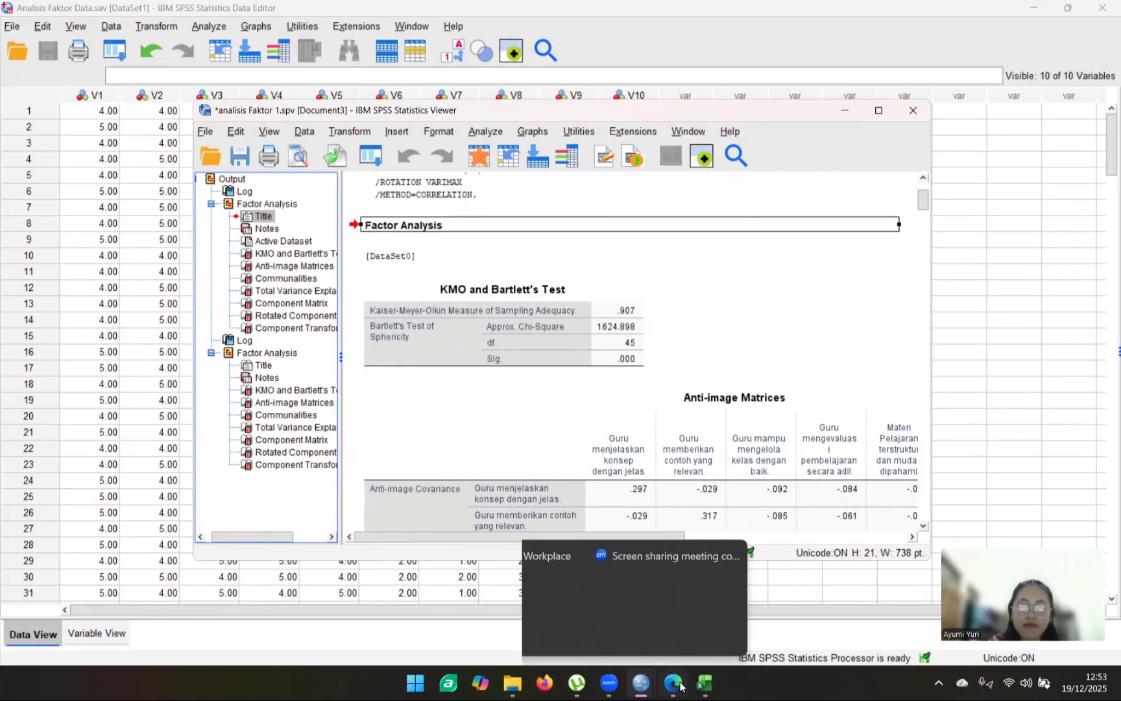
left_click(673, 683)
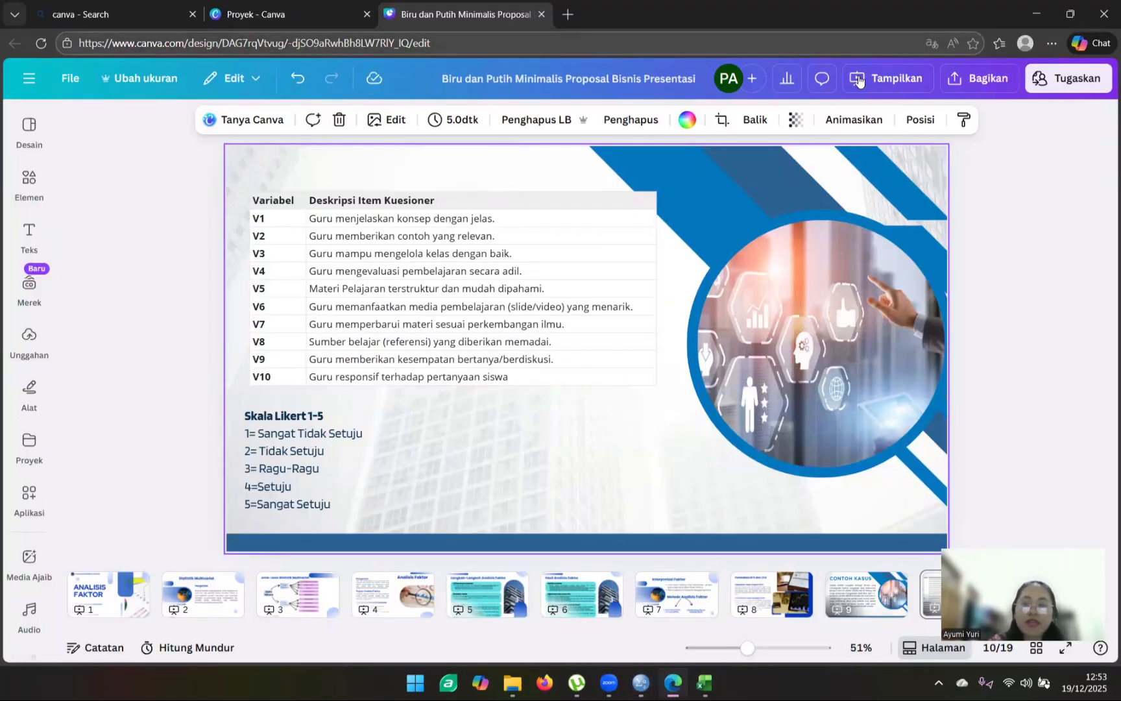
left_click(882, 79)
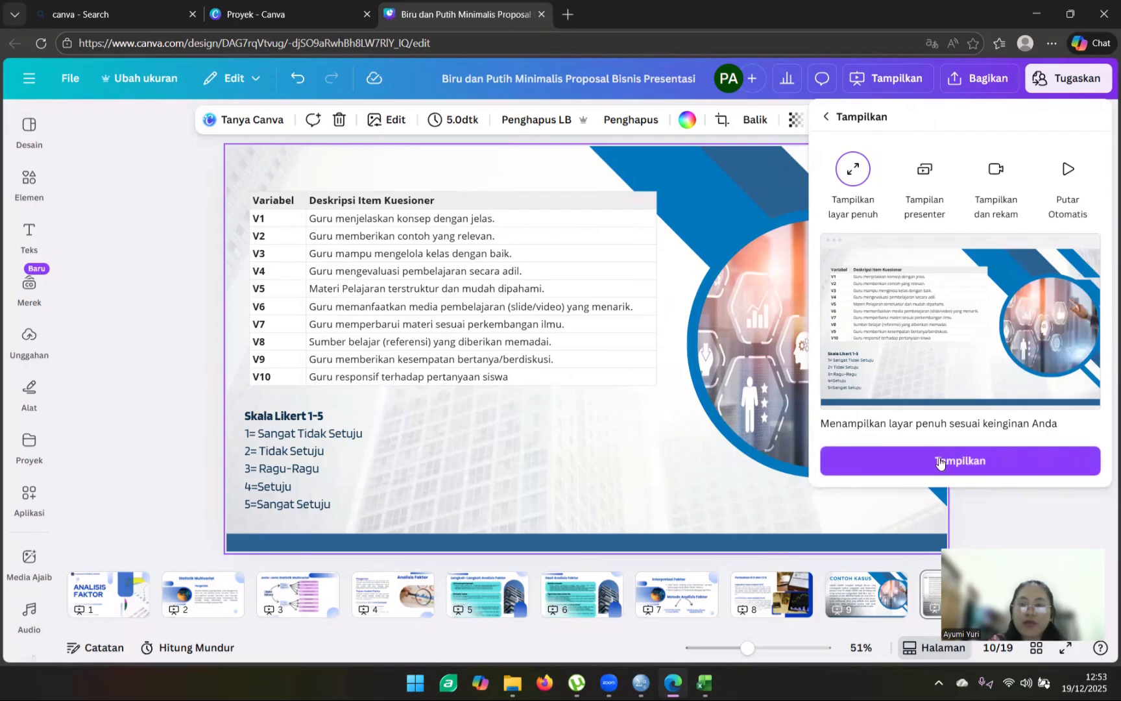
left_click(942, 458)
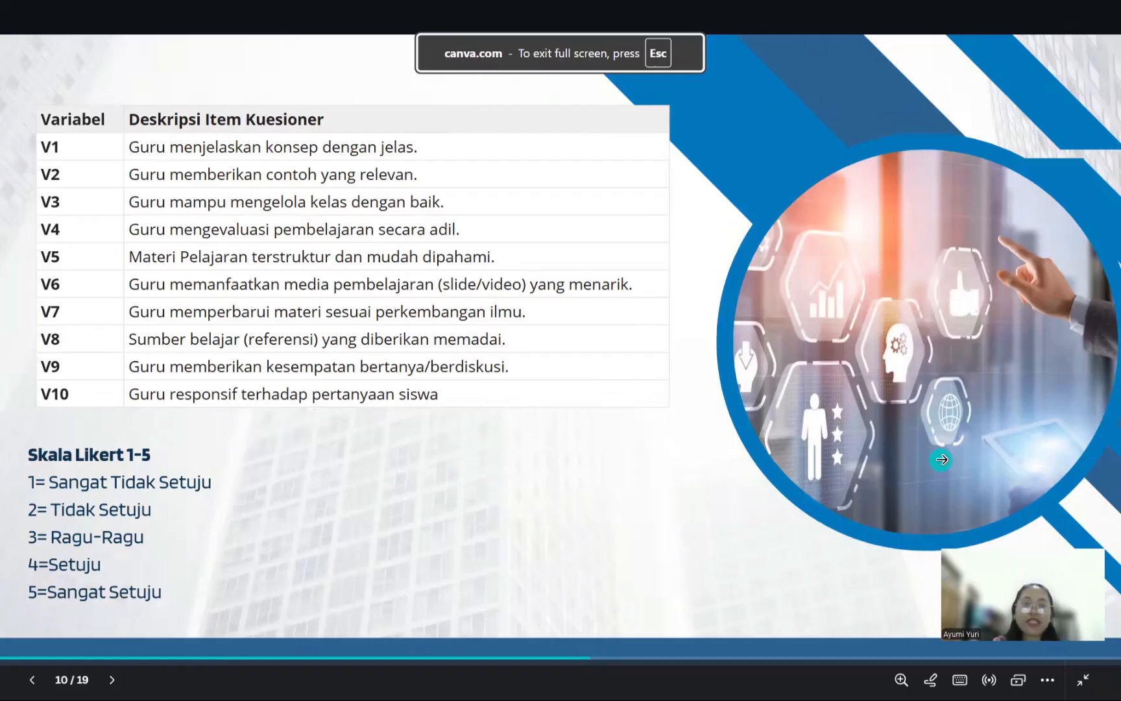
left_click(941, 459)
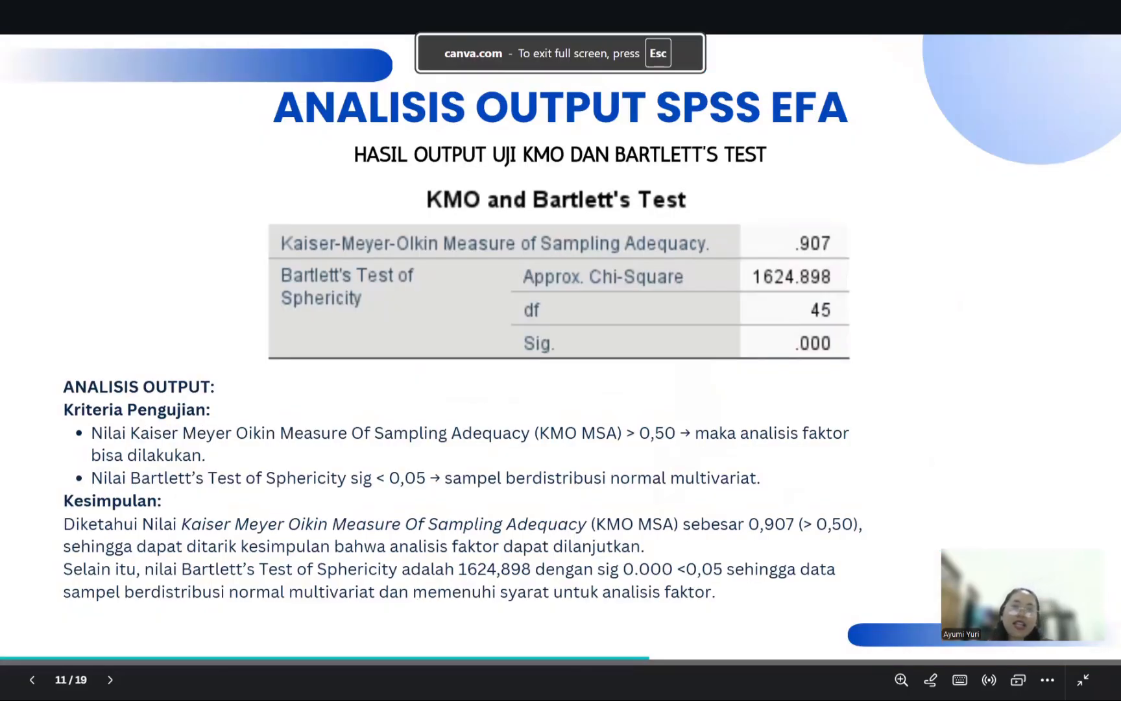